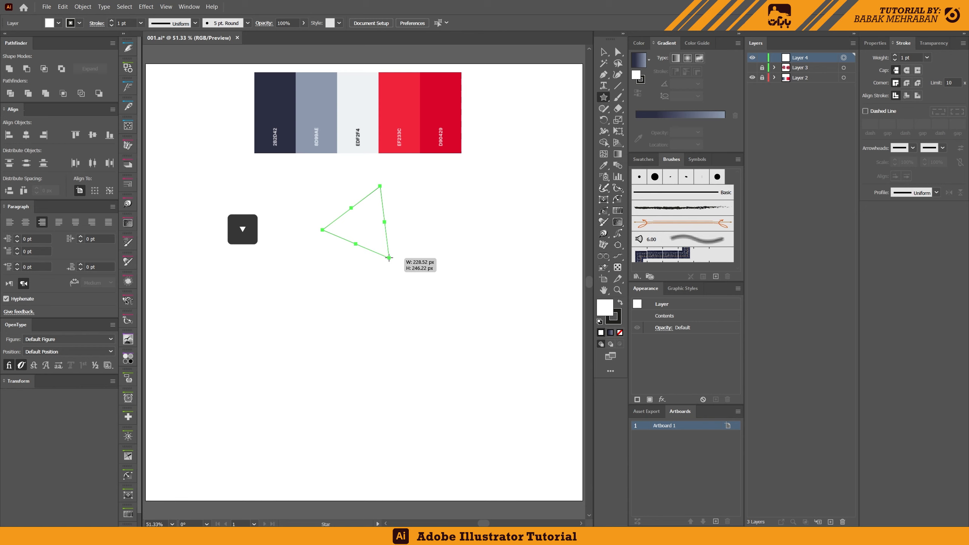
Draw an upright equilateral triangle about 216 px wide below the color swatches and delete its mid-side anchor points.
{"action": "key", "text": "shift"}
{"action": "left_click_drag", "start_coordinate": [389, 257], "coordinate": [392, 245]}
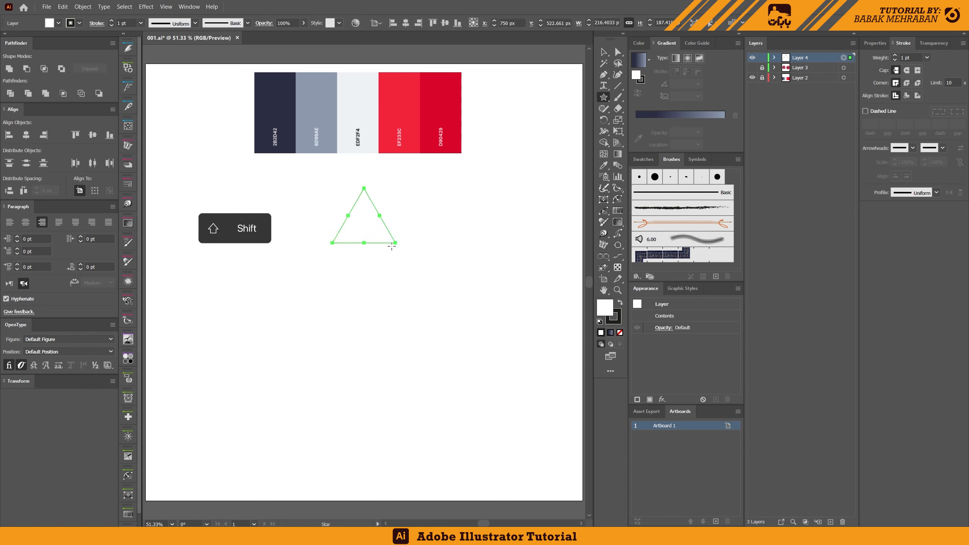
{"action": "left_click", "coordinate": [603, 74]}
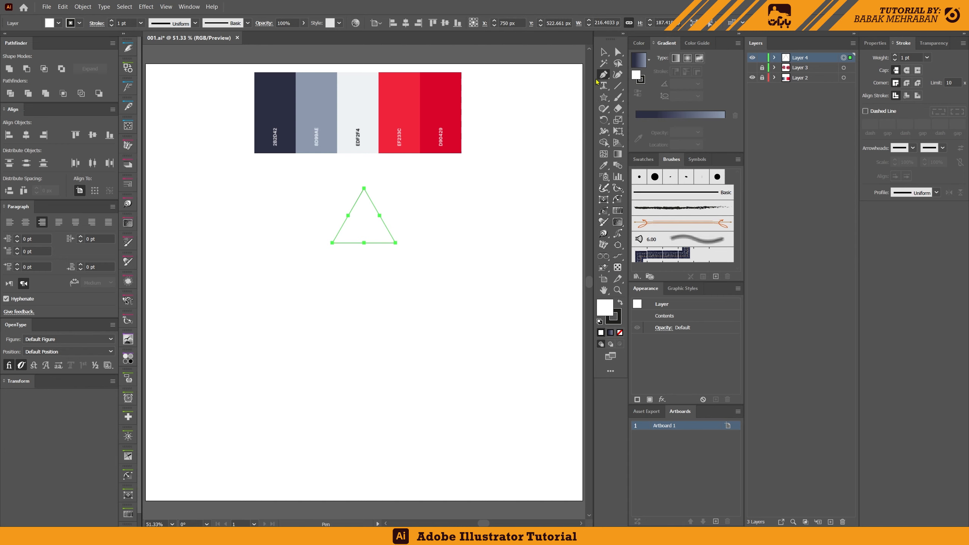
{"action": "left_click", "coordinate": [379, 216]}
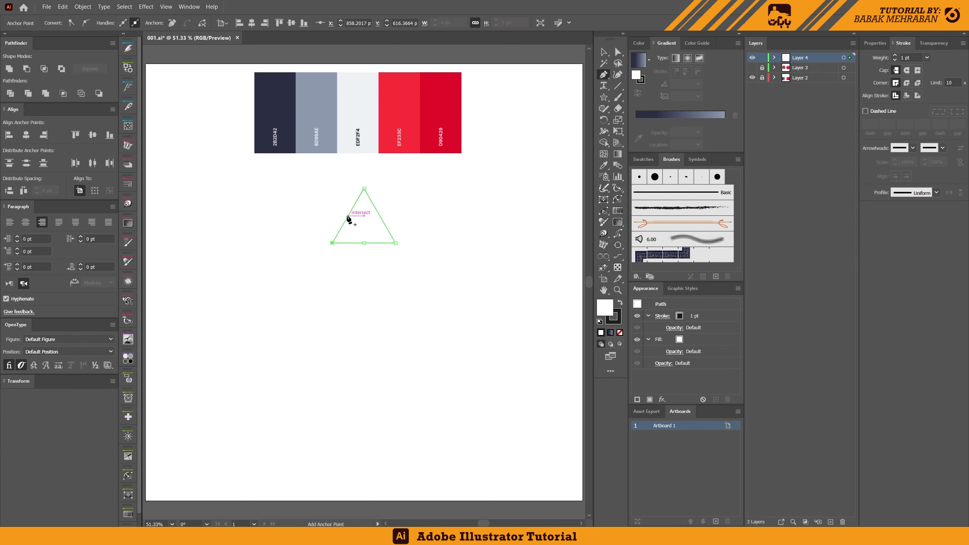
{"action": "left_click", "coordinate": [365, 242]}
{"action": "left_click", "coordinate": [603, 52]}
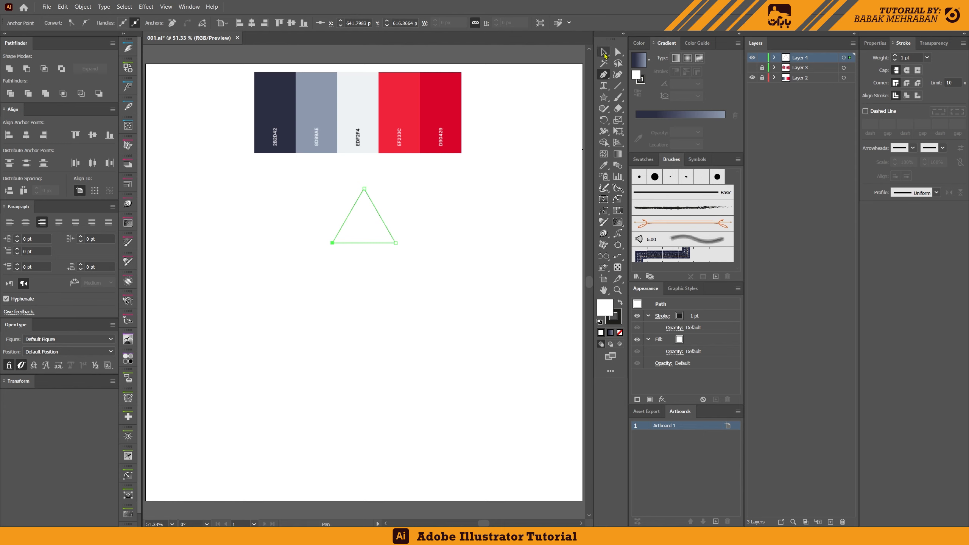
Fill the triangle with the light pink D88F8F and deselect it.
{"action": "double_click", "coordinate": [606, 309]}
{"action": "left_click", "coordinate": [538, 197]}
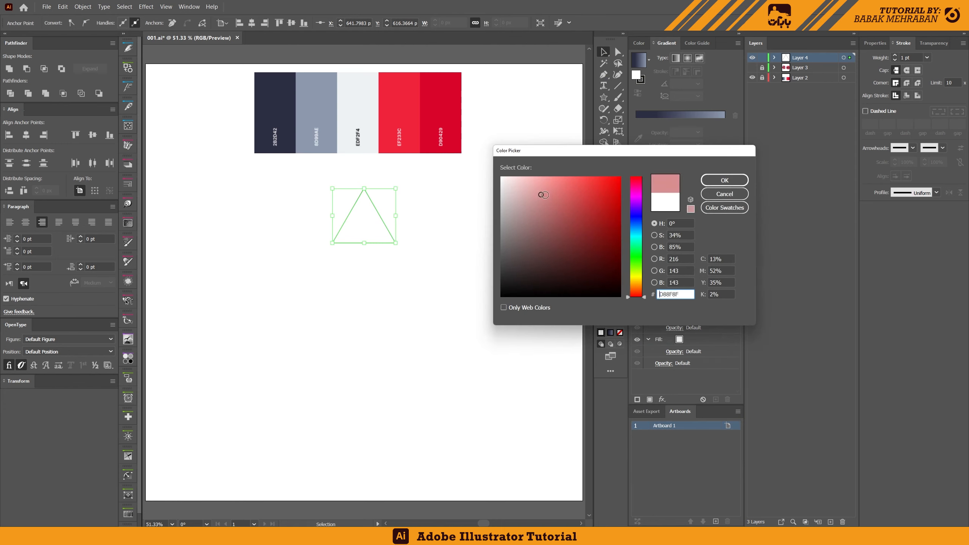
{"action": "left_click", "coordinate": [724, 180]}
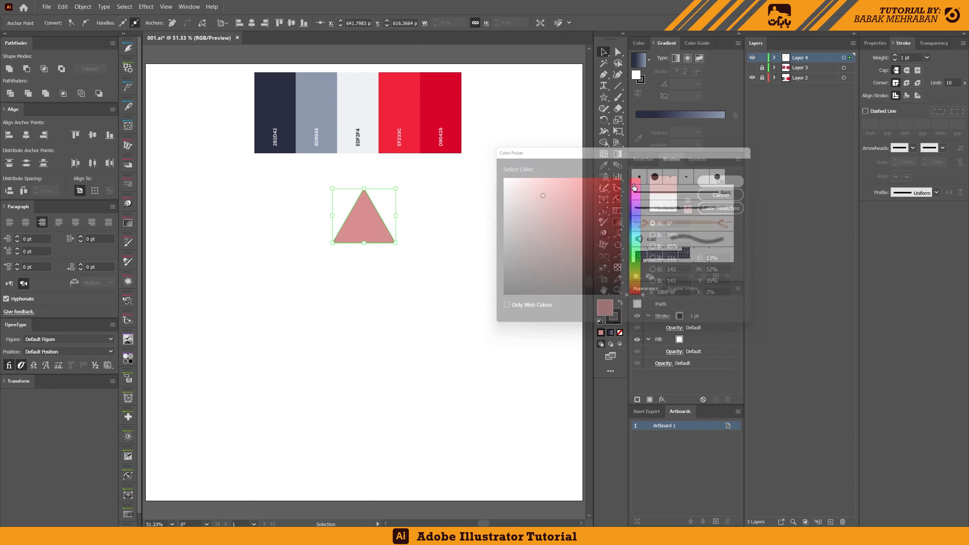
{"action": "left_click", "coordinate": [407, 232]}
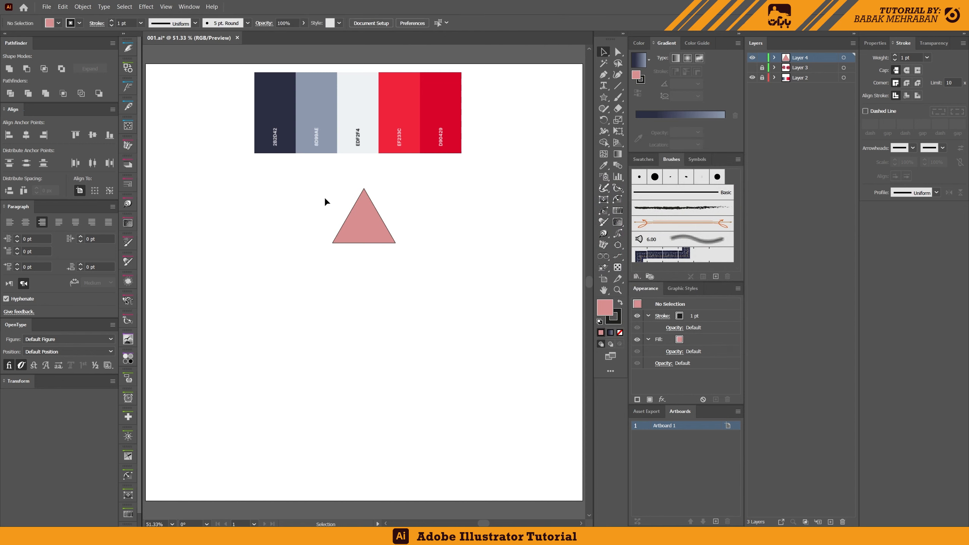
Rotate the triangle by 270° around a point near its center, previewing the rotation first.
{"action": "scroll", "coordinate": [368, 214], "scroll_direction": "up", "scroll_amount": 2, "text": "alt"}
{"action": "left_click_drag", "start_coordinate": [369, 228], "coordinate": [378, 158]}
{"action": "left_click", "coordinate": [406, 182]}
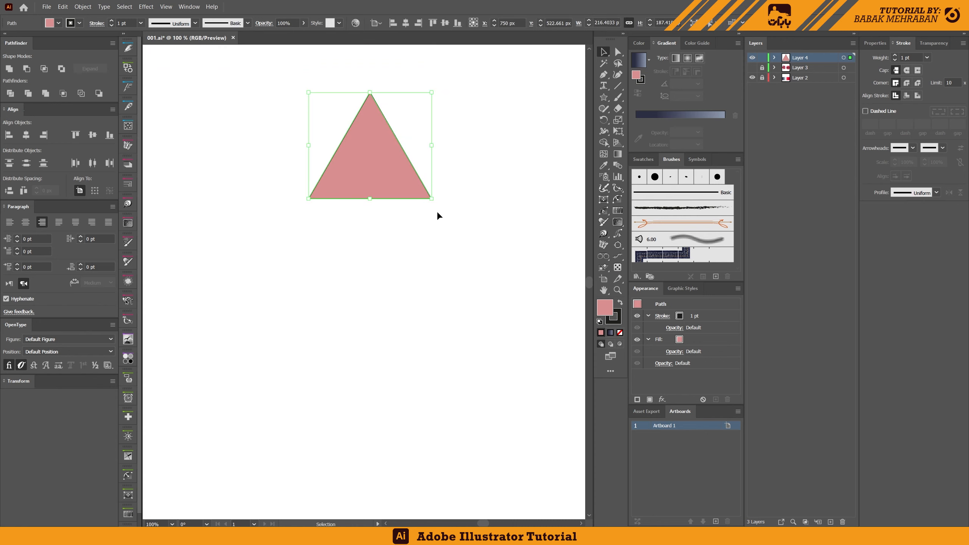
{"action": "left_click", "coordinate": [603, 119]}
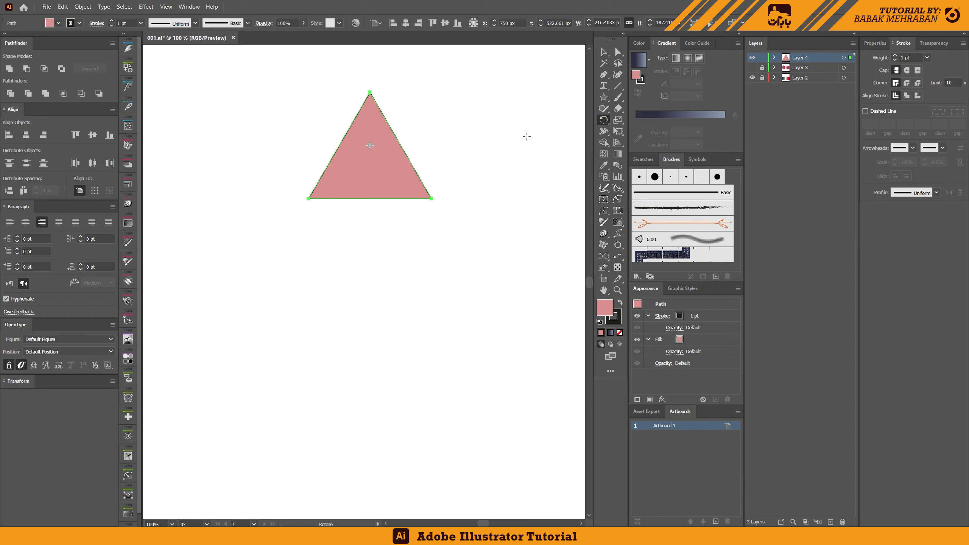
{"action": "left_click", "coordinate": [372, 163], "text": "alt"}
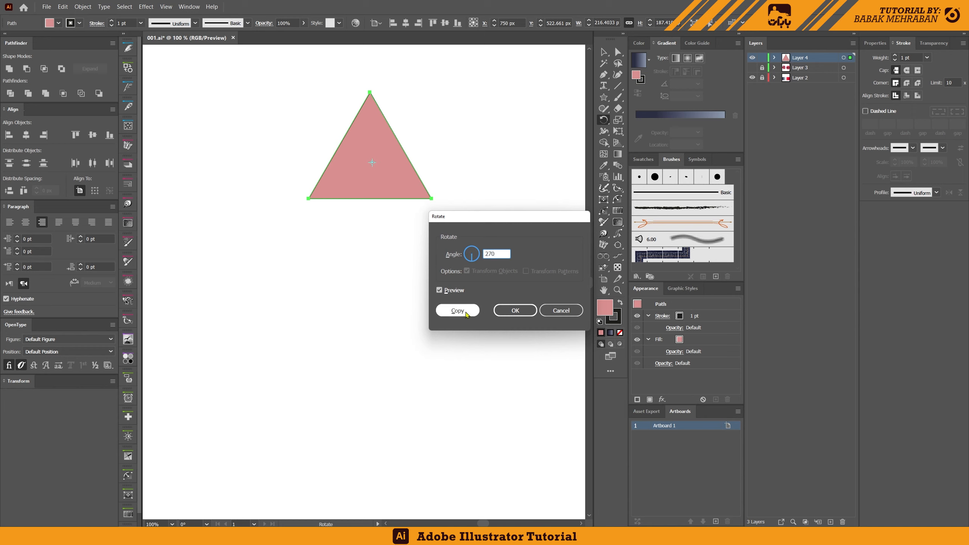
{"action": "left_click", "coordinate": [453, 290]}
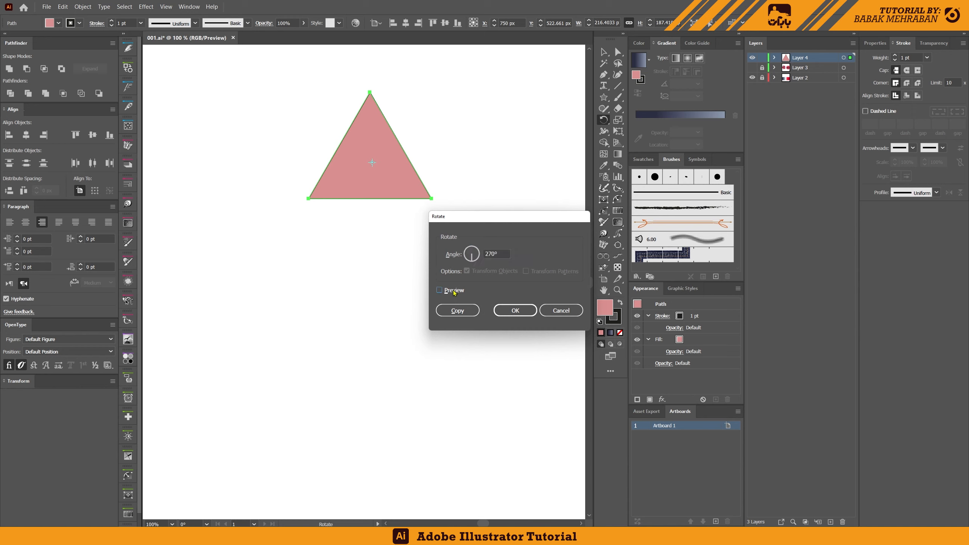
{"action": "left_click", "coordinate": [454, 292]}
{"action": "left_click", "coordinate": [454, 292]}
{"action": "left_click", "coordinate": [454, 292]}
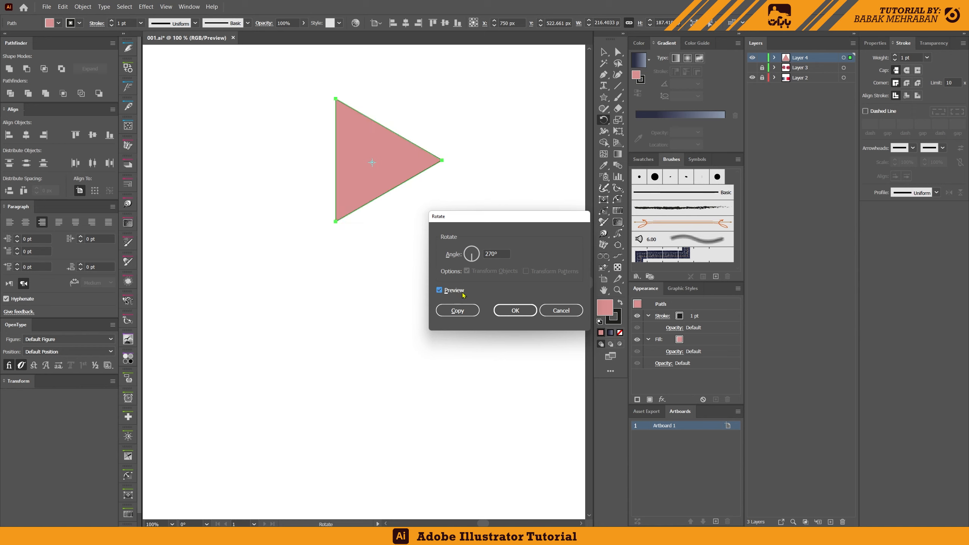
{"action": "key", "text": "Return"}
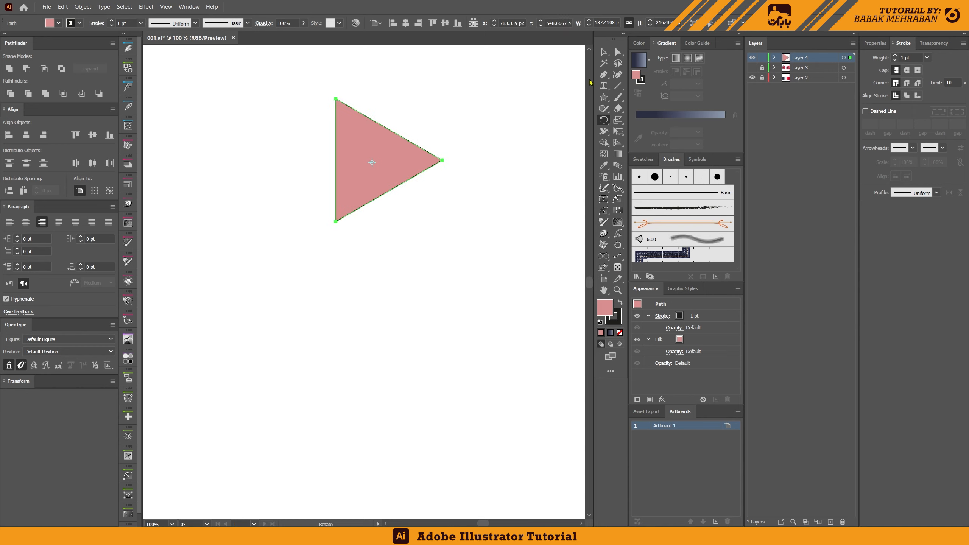
Check the Snap to Point setting and move the triangle about 119 px right and 40 px down.
{"action": "left_click", "coordinate": [604, 53]}
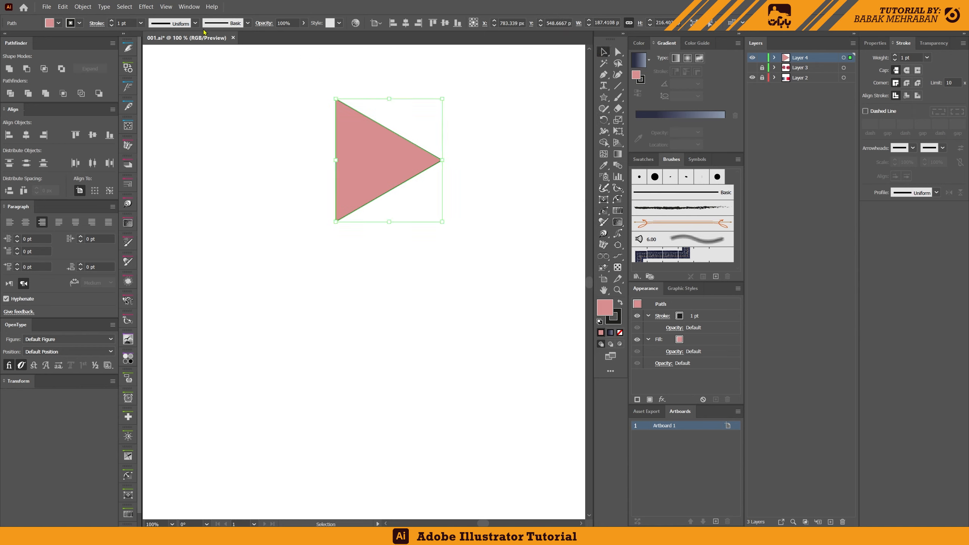
{"action": "left_click", "coordinate": [166, 7]}
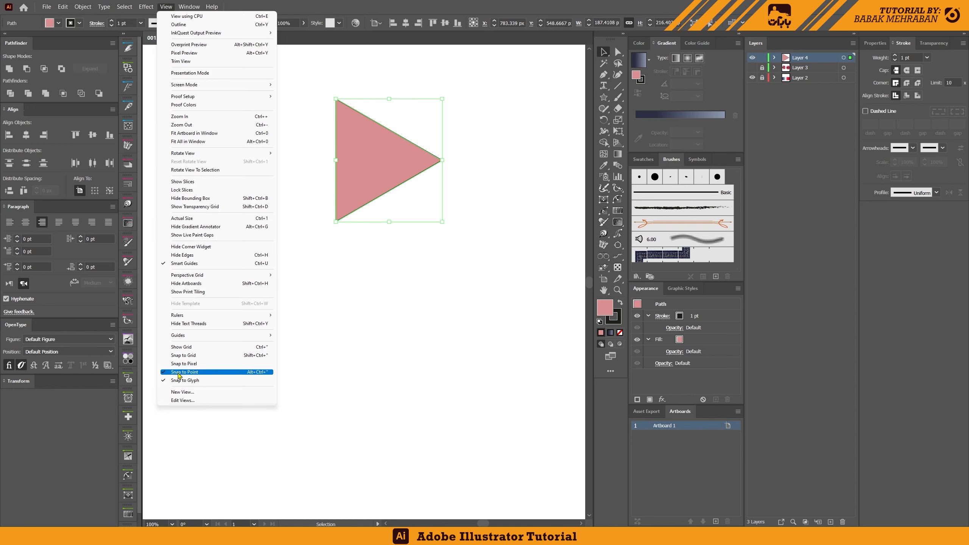
{"action": "left_click", "coordinate": [458, 14]}
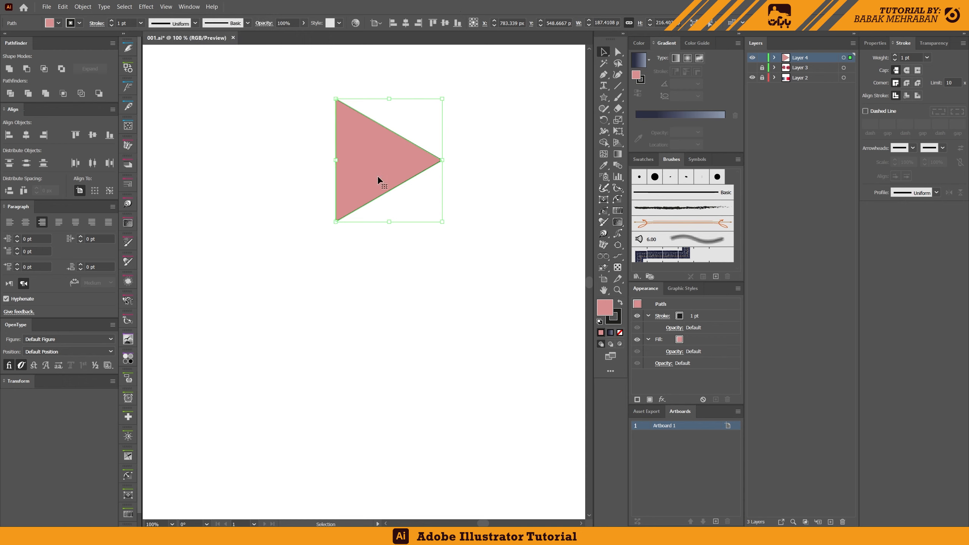
{"action": "left_click_drag", "start_coordinate": [376, 176], "coordinate": [445, 190]}
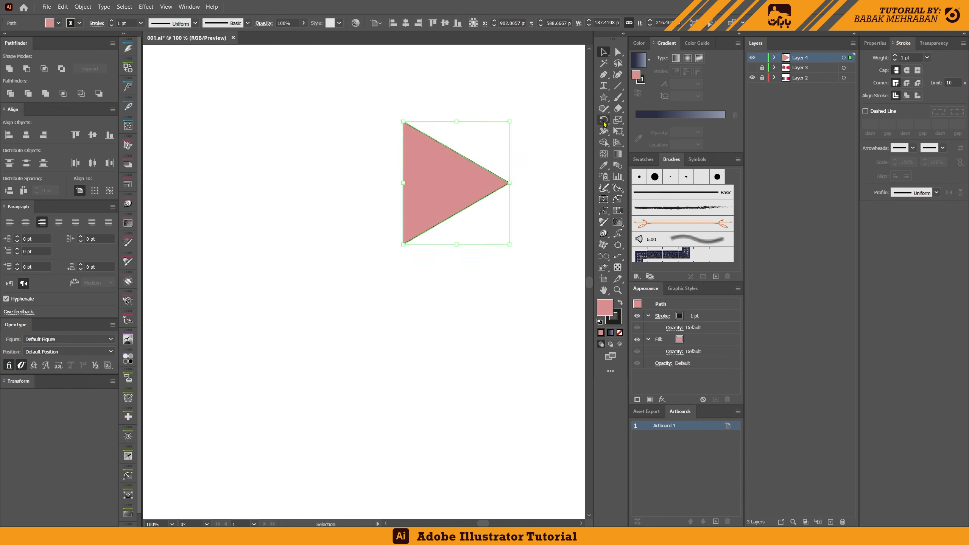
Reflect a copy of the triangle vertically about its upright edge to form a two-triangle diamond.
{"action": "left_click_drag", "start_coordinate": [603, 119], "coordinate": [646, 130]}
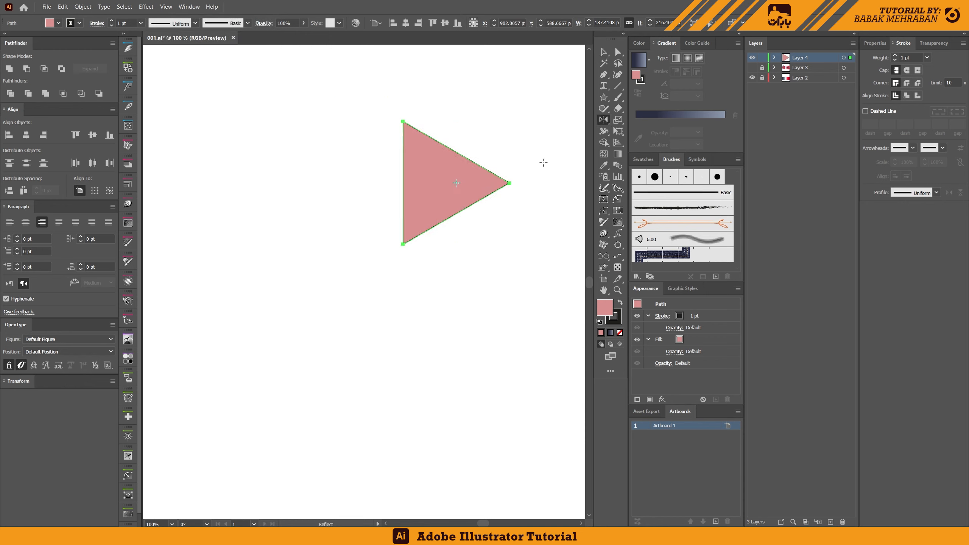
{"action": "left_click", "coordinate": [403, 184], "text": "alt"}
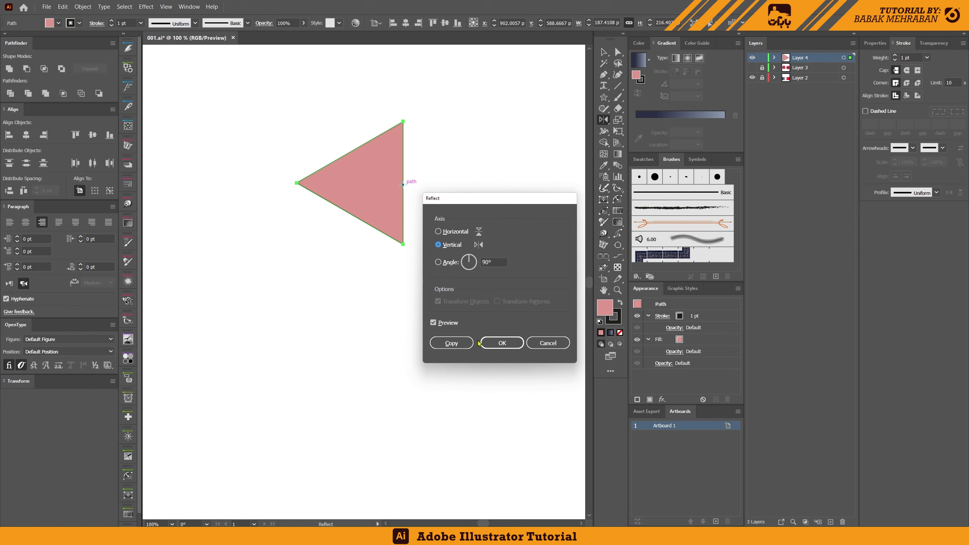
{"action": "left_click", "coordinate": [467, 343]}
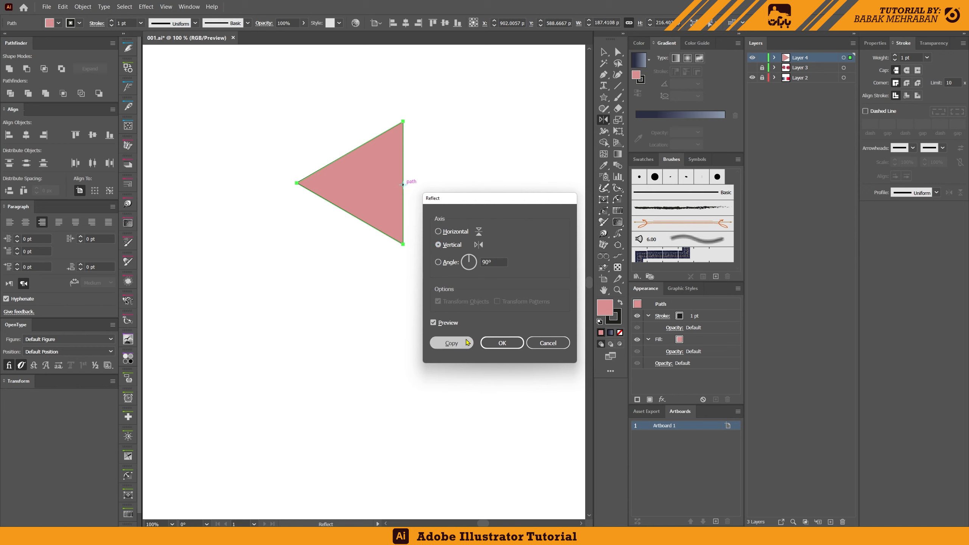
{"action": "left_click", "coordinate": [602, 53]}
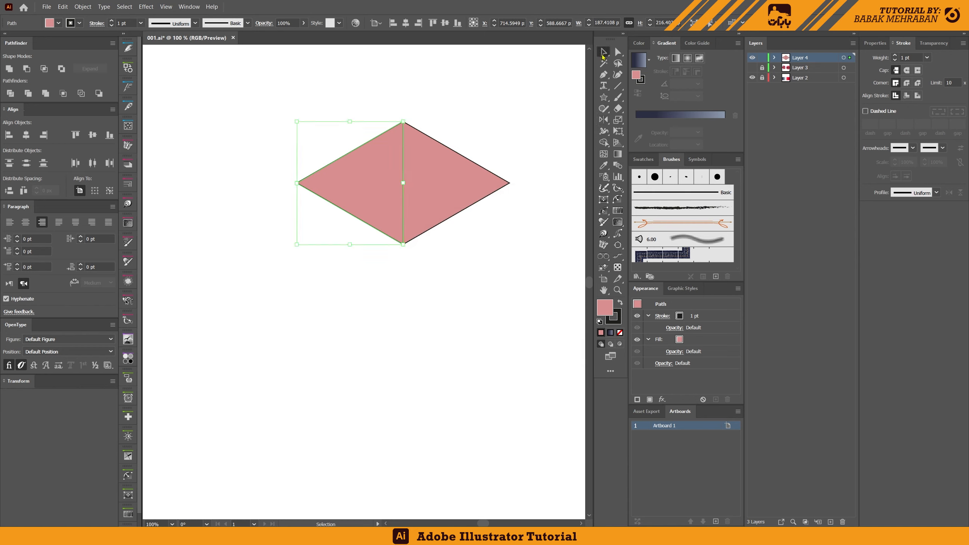
Select both triangle halves, scale the diamond down proportionally and move it further right on the artboard.
{"action": "left_click_drag", "start_coordinate": [514, 103], "coordinate": [349, 256]}
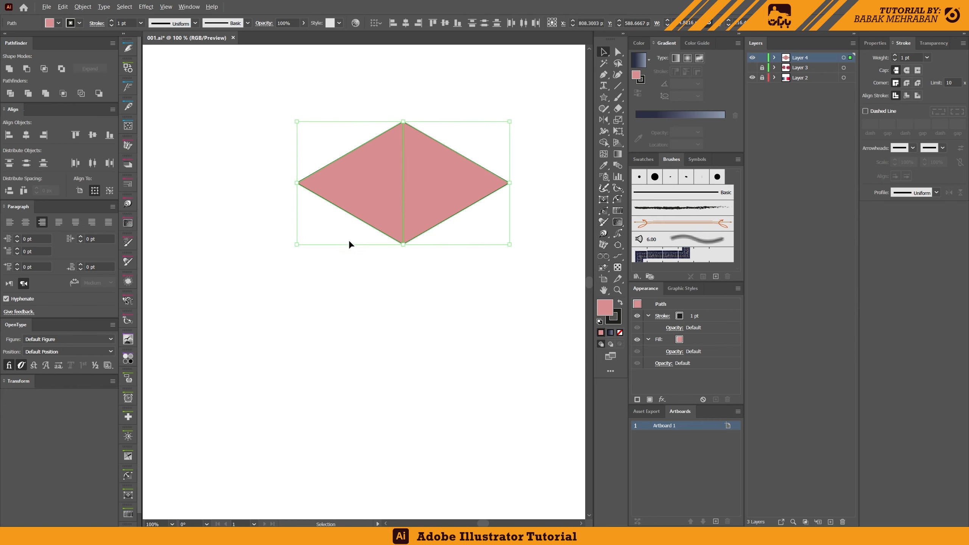
{"action": "scroll", "coordinate": [348, 244], "scroll_direction": "down", "scroll_amount": 2}
{"action": "scroll", "coordinate": [435, 283], "scroll_direction": "down", "scroll_amount": 2}
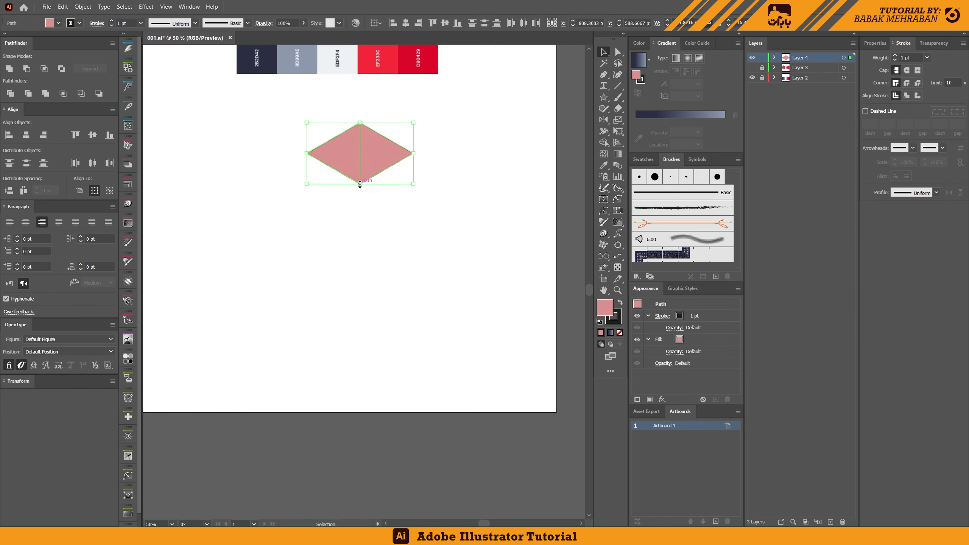
{"action": "left_click_drag", "start_coordinate": [359, 184], "coordinate": [415, 137]}
{"action": "scroll", "coordinate": [415, 137], "scroll_direction": "up", "scroll_amount": 2}
{"action": "left_click_drag", "start_coordinate": [416, 196], "coordinate": [371, 170]}
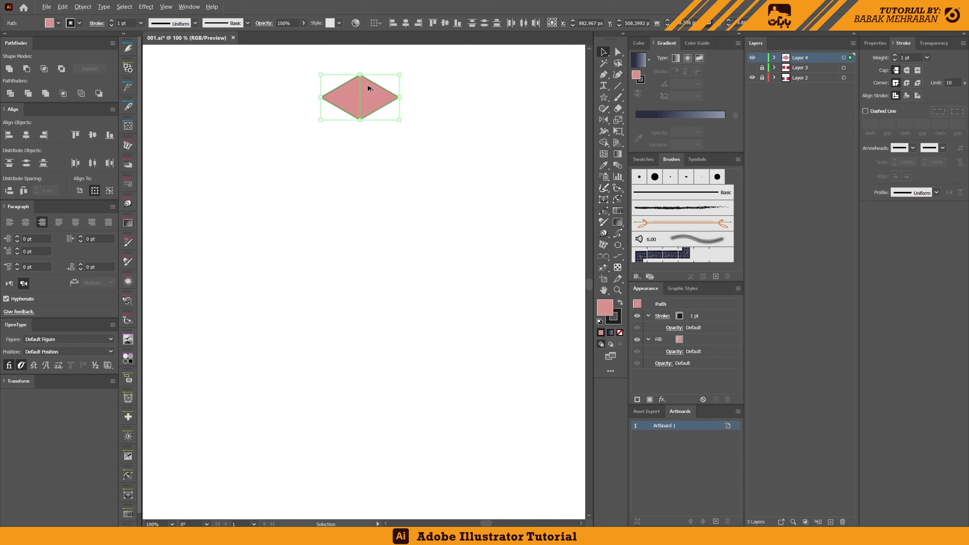
Duplicate the diamond directly below itself and repeat the copy to build a tip-to-tip column of six diamonds.
{"action": "left_click_drag", "start_coordinate": [369, 88], "coordinate": [367, 133]}
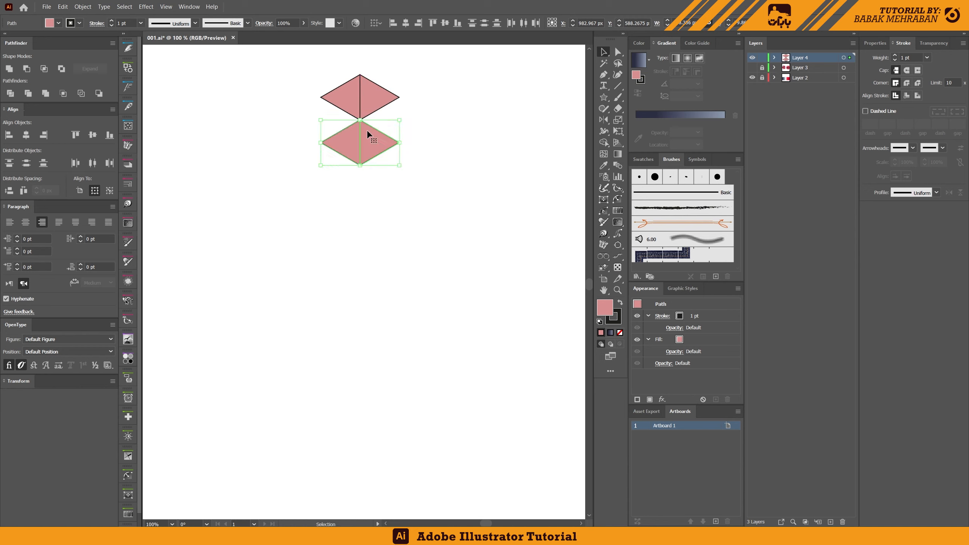
{"action": "key", "text": "a"}
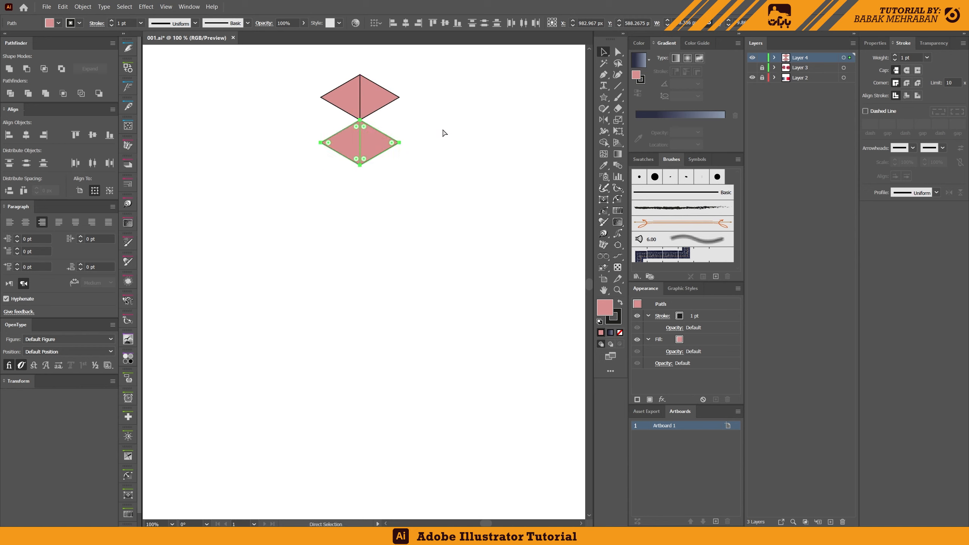
{"action": "key", "text": "ctrl+d"}
{"action": "key", "text": "ctrl+d"}
{"action": "key", "text": "ctrl+d"}
{"action": "key", "text": "ctrl+d"}
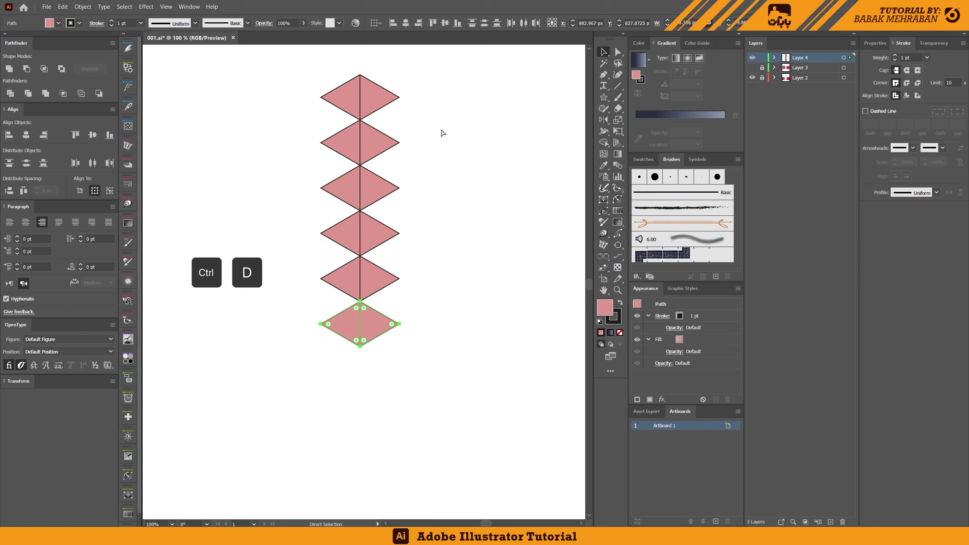
{"action": "key", "text": "v"}
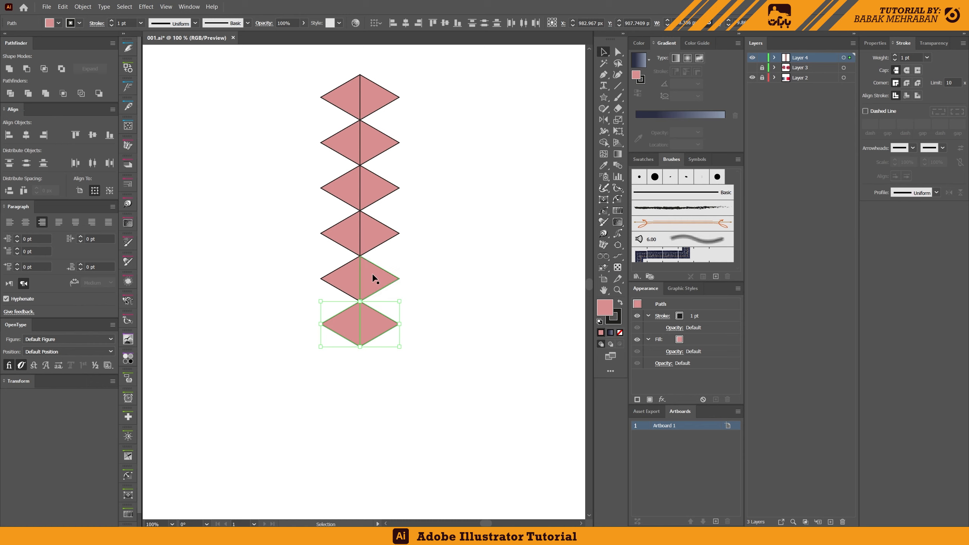
{"action": "left_click", "coordinate": [513, 316]}
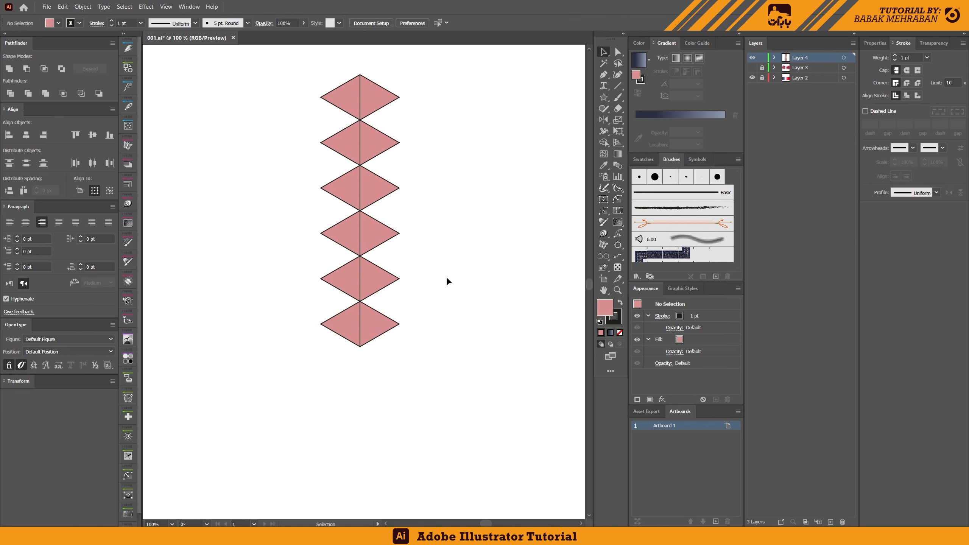
Copy the top five, four and three diamonds leftward in turn to make three progressively shorter separate columns.
{"action": "left_click_drag", "start_coordinate": [441, 242], "coordinate": [507, 256]}
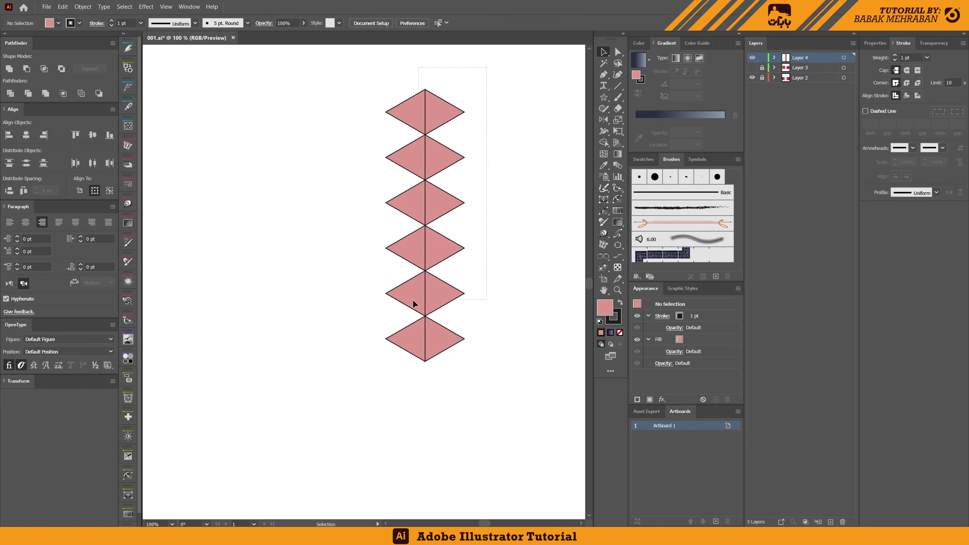
{"action": "left_click_drag", "start_coordinate": [413, 300], "coordinate": [372, 300]}
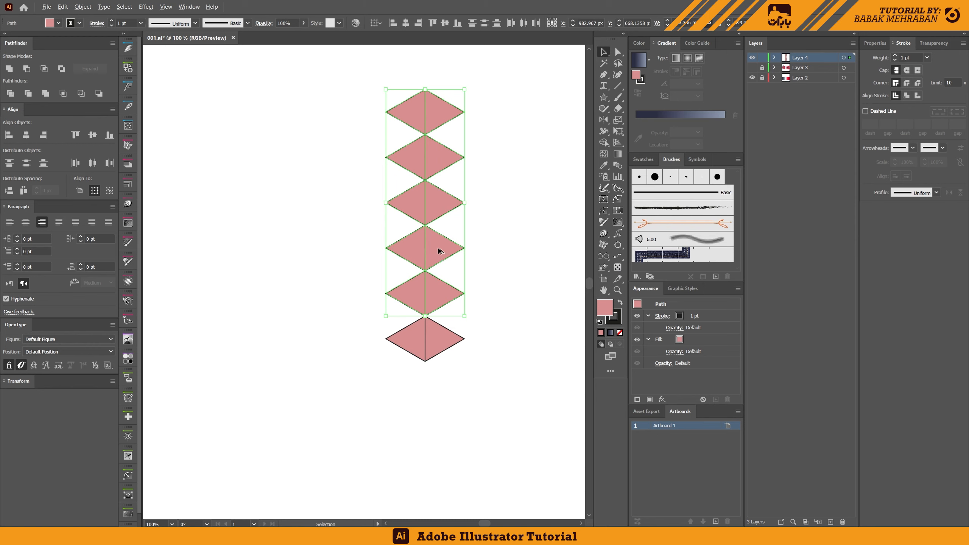
{"action": "left_click_drag", "start_coordinate": [438, 251], "coordinate": [340, 250]}
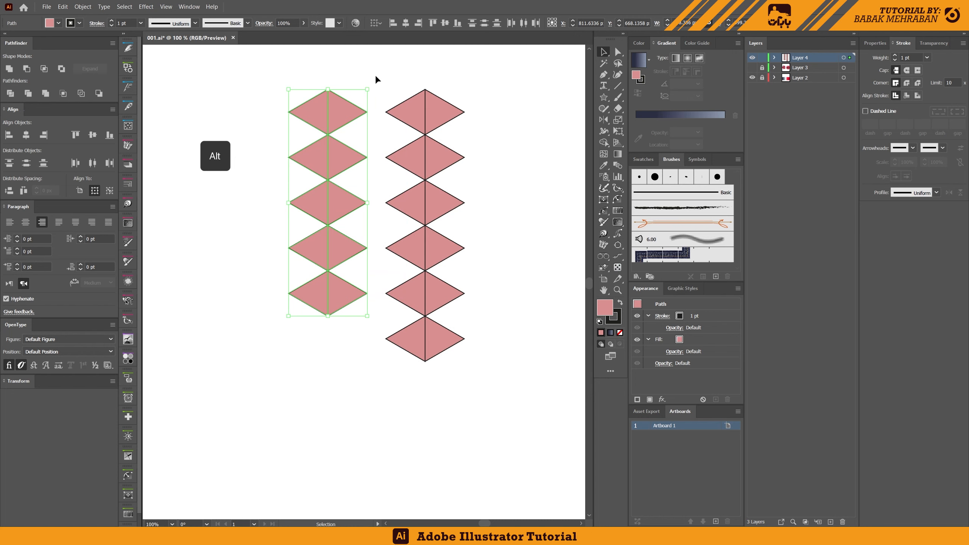
{"action": "left_click_drag", "start_coordinate": [372, 68], "coordinate": [253, 251]}
{"action": "left_click_drag", "start_coordinate": [244, 207], "coordinate": [290, 197]}
{"action": "left_click_drag", "start_coordinate": [384, 277], "coordinate": [261, 265]}
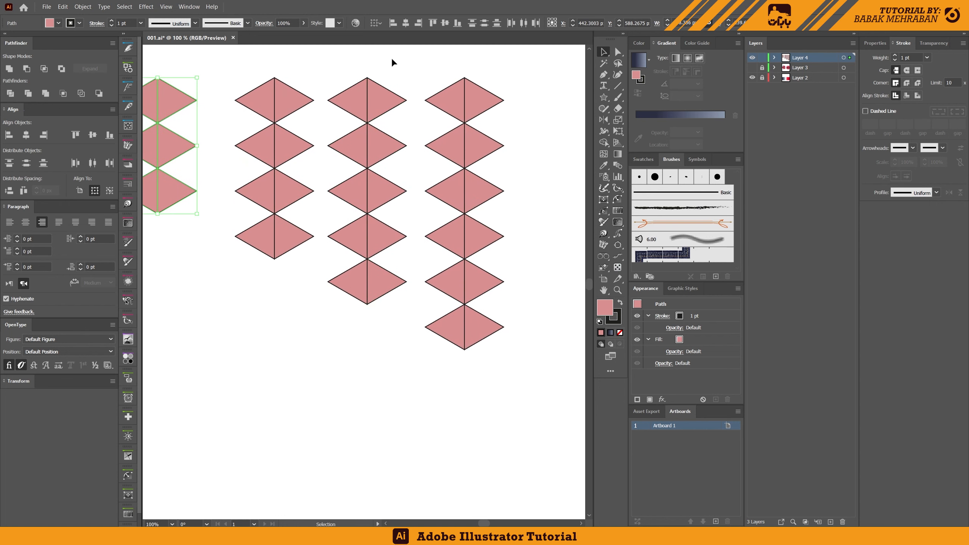
Move the five-diamond column against the left side of the six-diamond column, offset half a diamond down so the triangles interlock.
{"action": "left_click_drag", "start_coordinate": [351, 280], "coordinate": [350, 280]}
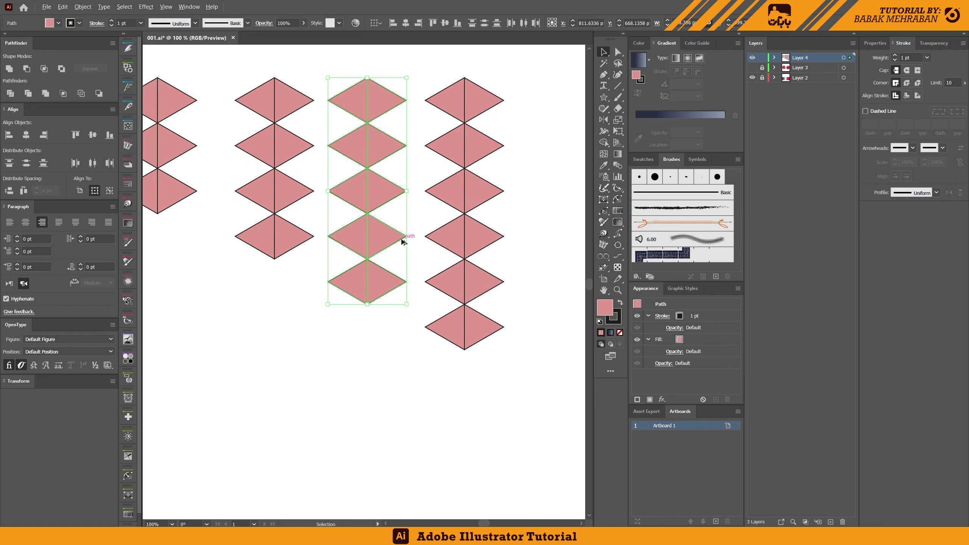
{"action": "scroll", "coordinate": [403, 241], "scroll_direction": "up", "scroll_amount": 1}
{"action": "left_click_drag", "start_coordinate": [405, 236], "coordinate": [492, 271]}
{"action": "scroll", "coordinate": [452, 272], "scroll_direction": "down", "scroll_amount": 2}
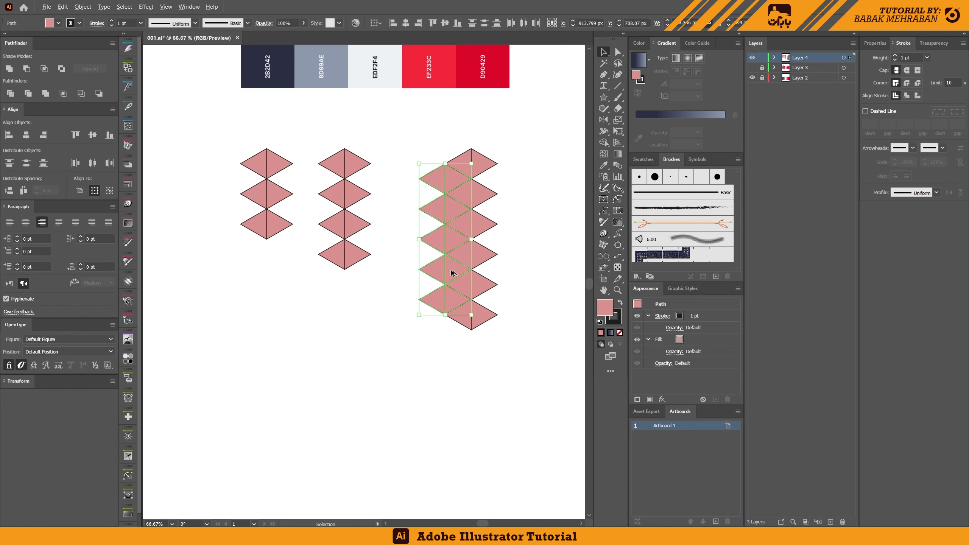
Move the four-diamond column against the left side of the five-diamond column, offset half a diamond down so the triangles interlock.
{"action": "left_click", "coordinate": [349, 246]}
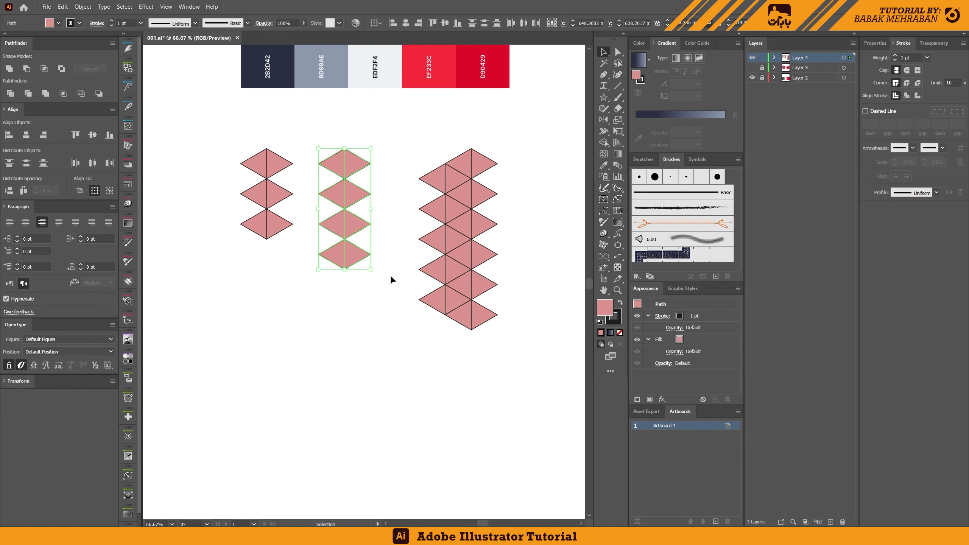
{"action": "left_click_drag", "start_coordinate": [369, 226], "coordinate": [495, 245]}
{"action": "scroll", "coordinate": [412, 258], "scroll_direction": "up", "scroll_amount": 3}
{"action": "scroll", "coordinate": [440, 249], "scroll_direction": "down", "scroll_amount": 3}
Move the three-diamond column against the left side of the four-diamond column so its triangles interlock.
{"action": "left_click_drag", "start_coordinate": [316, 248], "coordinate": [242, 136]}
{"action": "left_click_drag", "start_coordinate": [301, 193], "coordinate": [242, 134]}
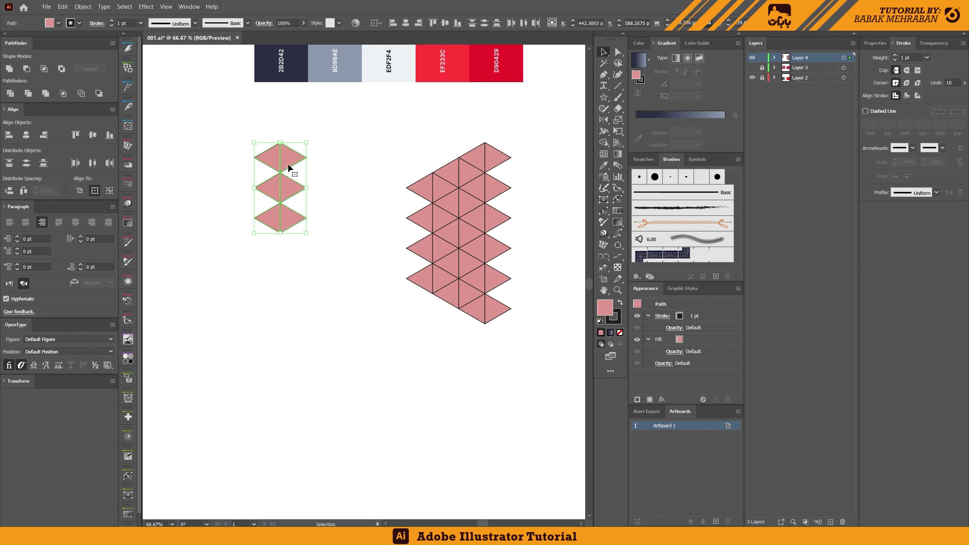
{"action": "left_click_drag", "start_coordinate": [289, 168], "coordinate": [336, 201]}
{"action": "scroll", "coordinate": [413, 240], "scroll_direction": "up", "scroll_amount": 3}
{"action": "scroll", "coordinate": [350, 235], "scroll_direction": "down", "scroll_amount": 3}
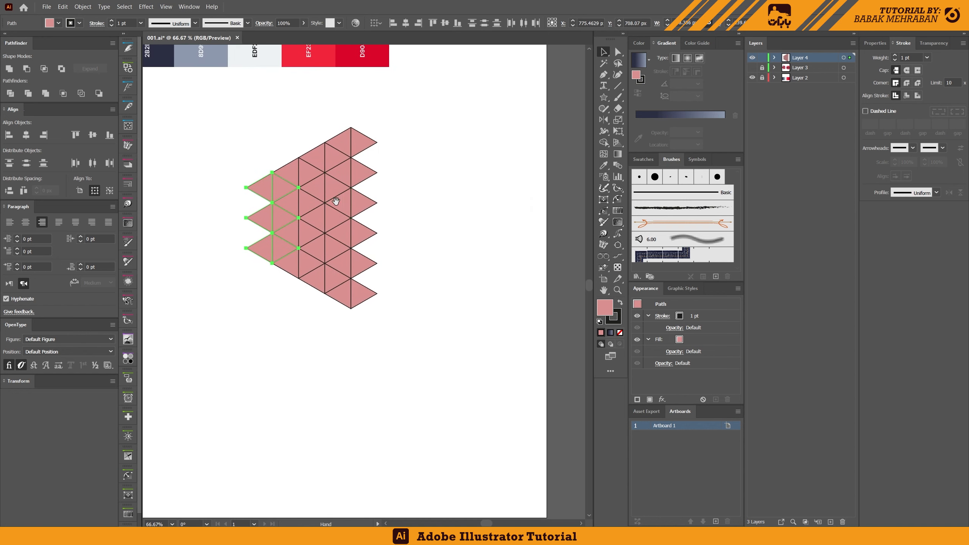
Delete the three triangles protruding from the grid's left side to leave a straight vertical edge.
{"action": "left_click", "coordinate": [220, 157]}
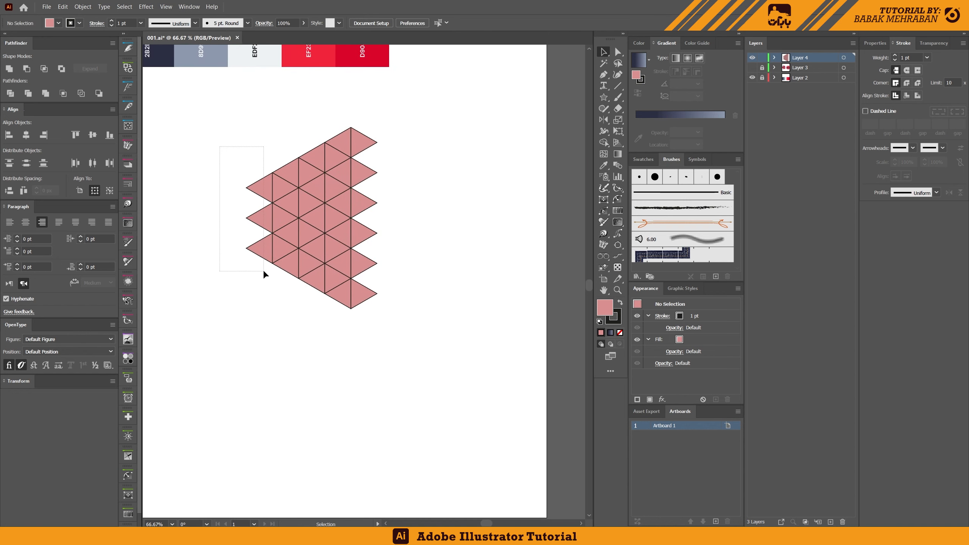
{"action": "left_click_drag", "start_coordinate": [264, 269], "coordinate": [261, 268]}
{"action": "key", "text": "Delete"}
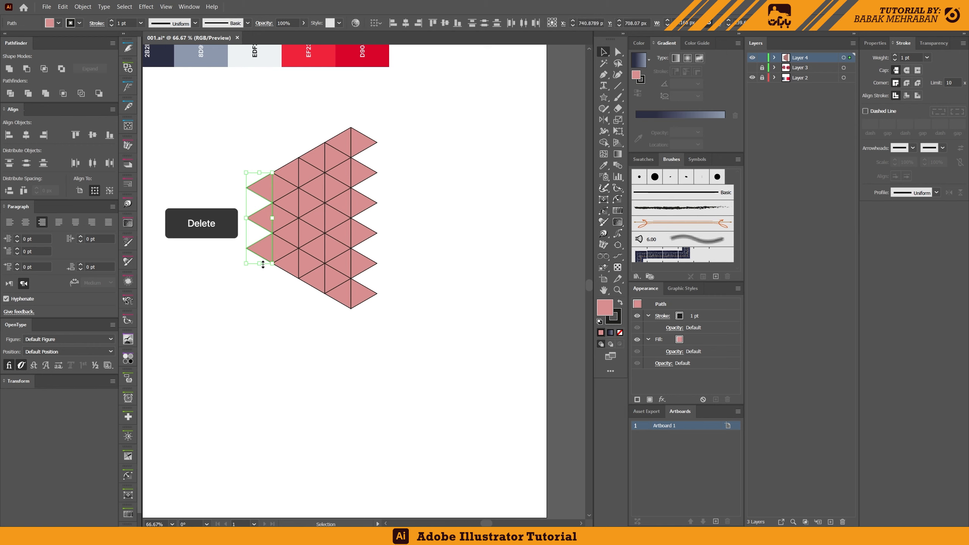
Select the whole half-hexagon grid and move it left and slightly down on the artboard.
{"action": "left_click_drag", "start_coordinate": [446, 277], "coordinate": [413, 311]}
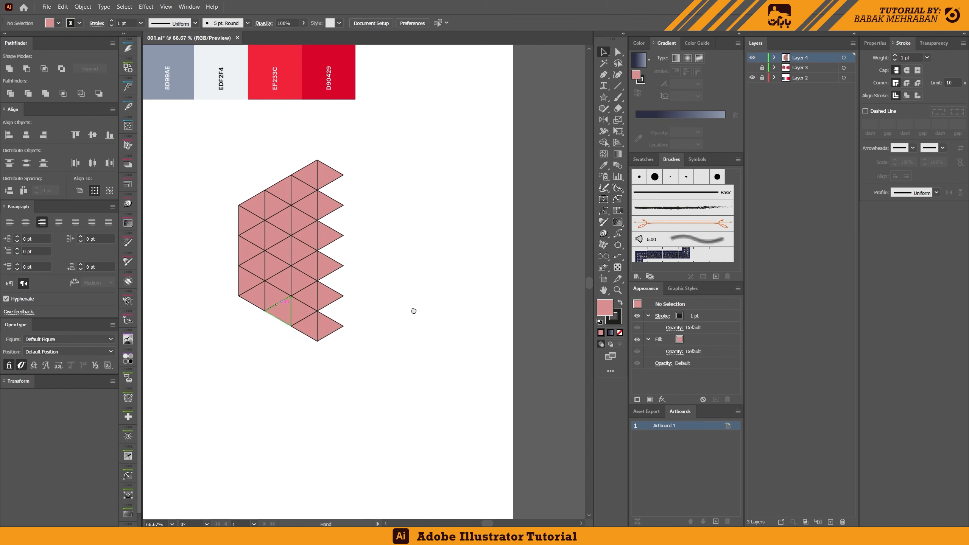
{"action": "left_click_drag", "start_coordinate": [383, 173], "coordinate": [505, 146]}
{"action": "left_click_drag", "start_coordinate": [490, 118], "coordinate": [333, 347]}
{"action": "left_click_drag", "start_coordinate": [425, 222], "coordinate": [303, 270]}
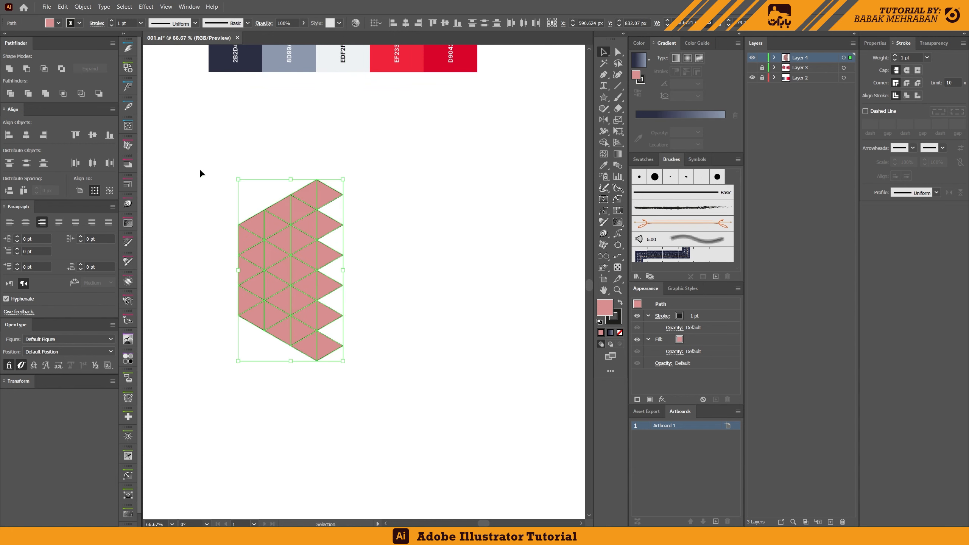
Duplicate the half-hexagon, without its protruding right-hand triangles, straight to the right as a separate copy.
{"action": "left_click_drag", "start_coordinate": [198, 156], "coordinate": [306, 366]}
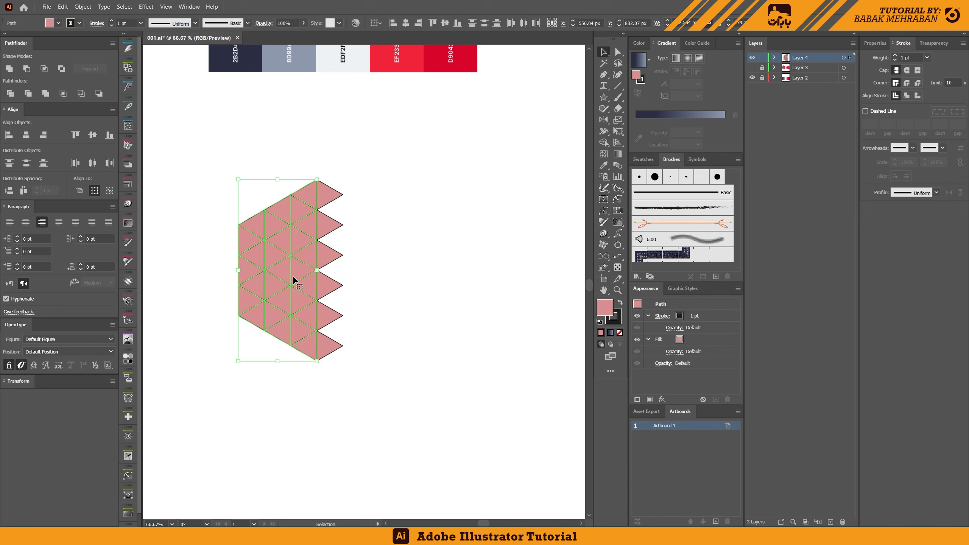
{"action": "key", "text": "alt"}
{"action": "left_click_drag", "start_coordinate": [294, 271], "coordinate": [434, 274]}
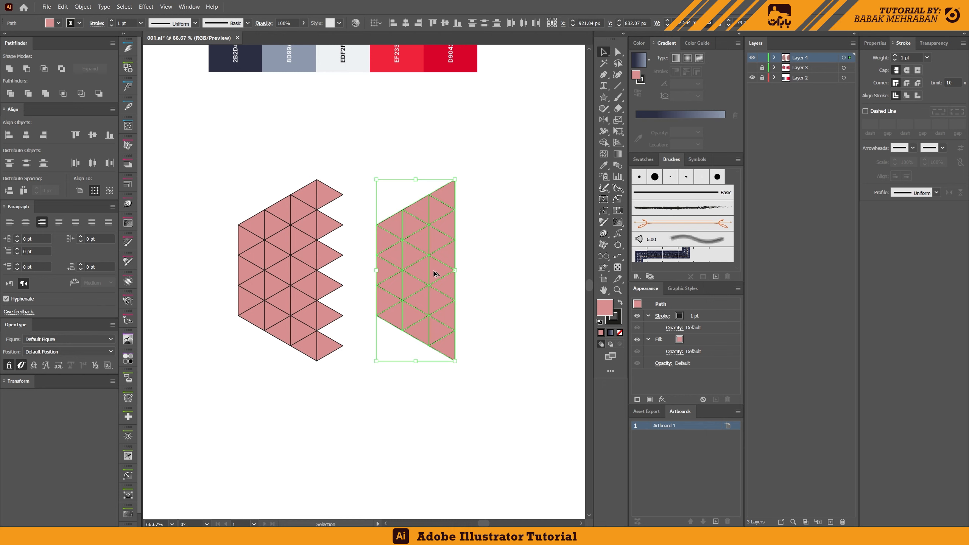
Delete the six triangles along the straight right edge of the copy to leave a sawtooth edge.
{"action": "left_click", "coordinate": [498, 290]}
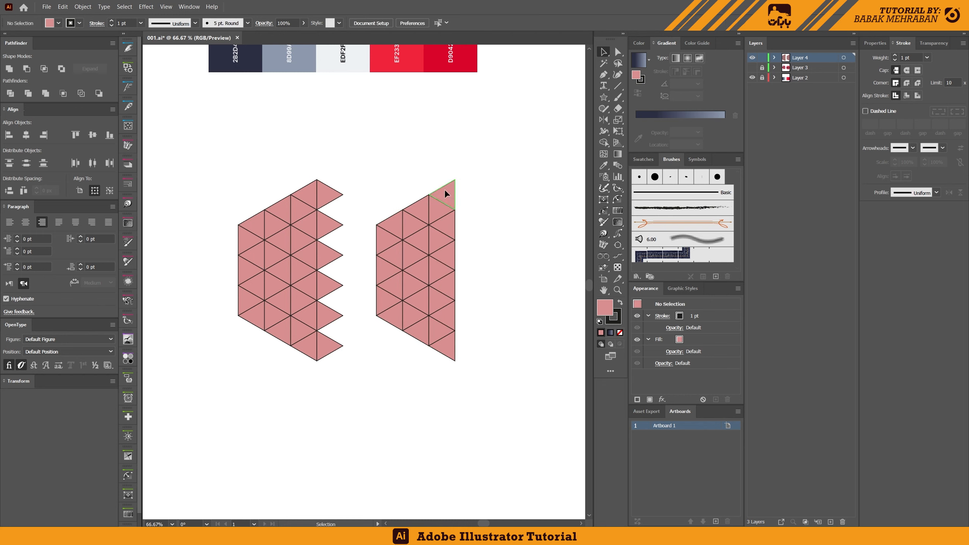
{"action": "left_click", "coordinate": [445, 189]}
{"action": "left_click", "coordinate": [448, 224], "text": "shift"}
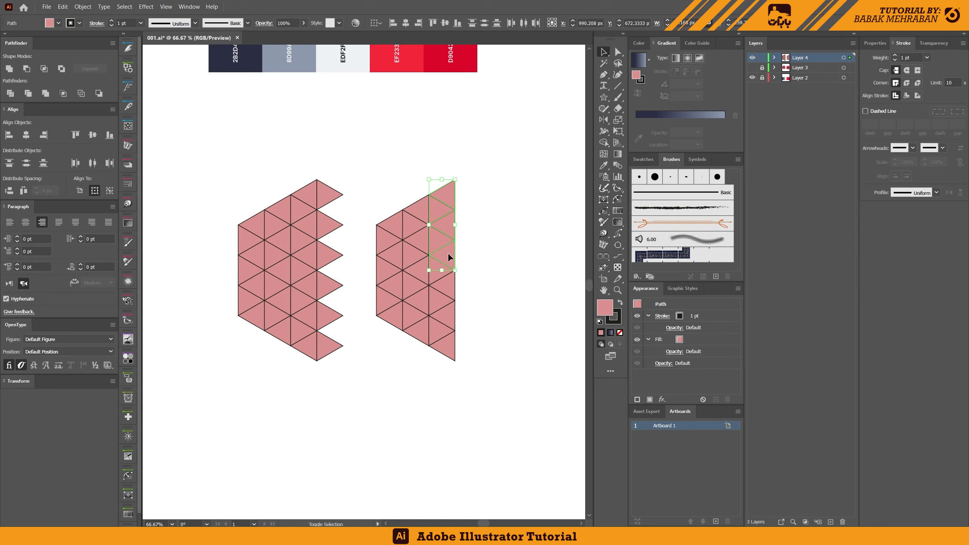
{"action": "left_click", "coordinate": [449, 284], "text": "shift"}
{"action": "left_click", "coordinate": [449, 343], "text": "shift"}
{"action": "left_click", "coordinate": [448, 342], "text": "shift"}
{"action": "key", "text": "Delete"}
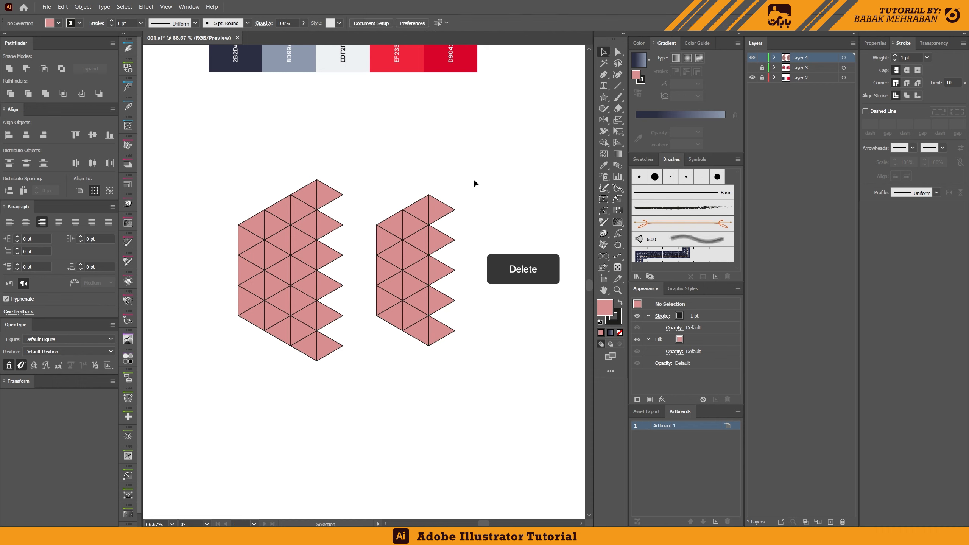
Select the remaining copied triangles and reflect them across the vertical axis.
{"action": "left_click_drag", "start_coordinate": [476, 169], "coordinate": [457, 333]}
{"action": "left_click_drag", "start_coordinate": [370, 366], "coordinate": [372, 361]}
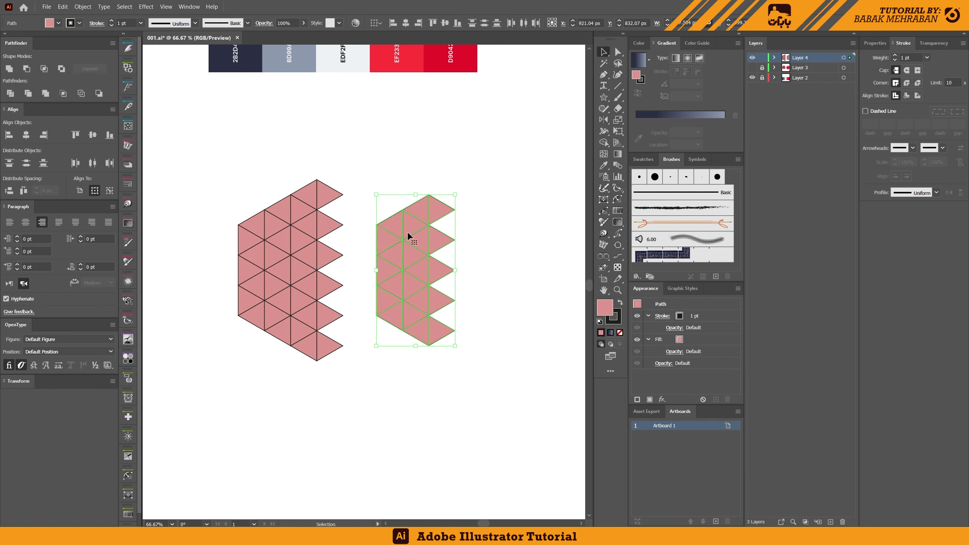
{"action": "key", "text": "o"}
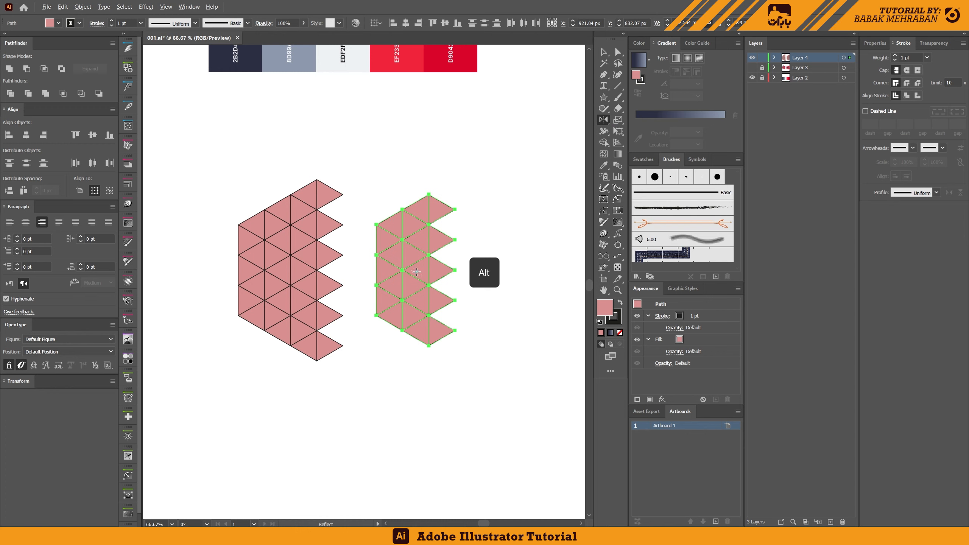
{"action": "left_click", "coordinate": [417, 271], "text": "alt"}
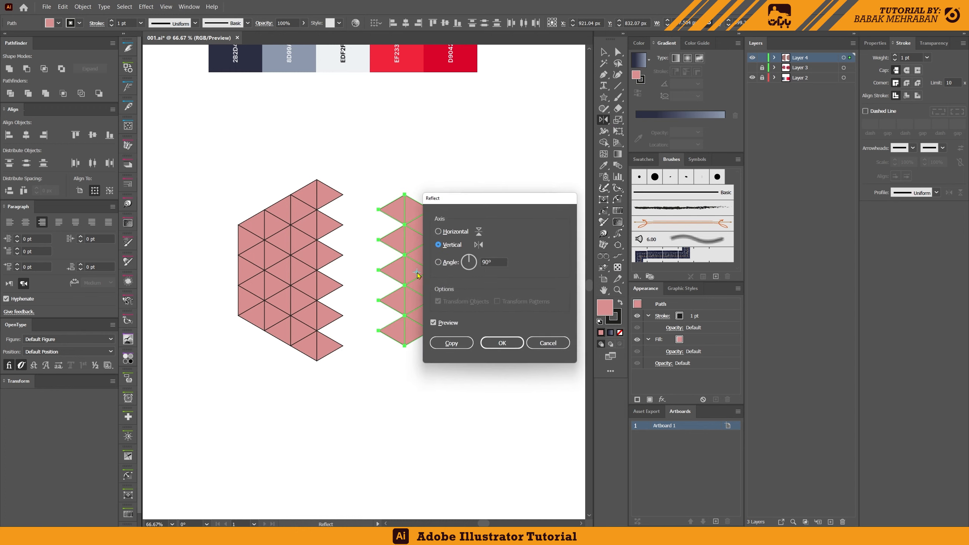
{"action": "left_click", "coordinate": [502, 344]}
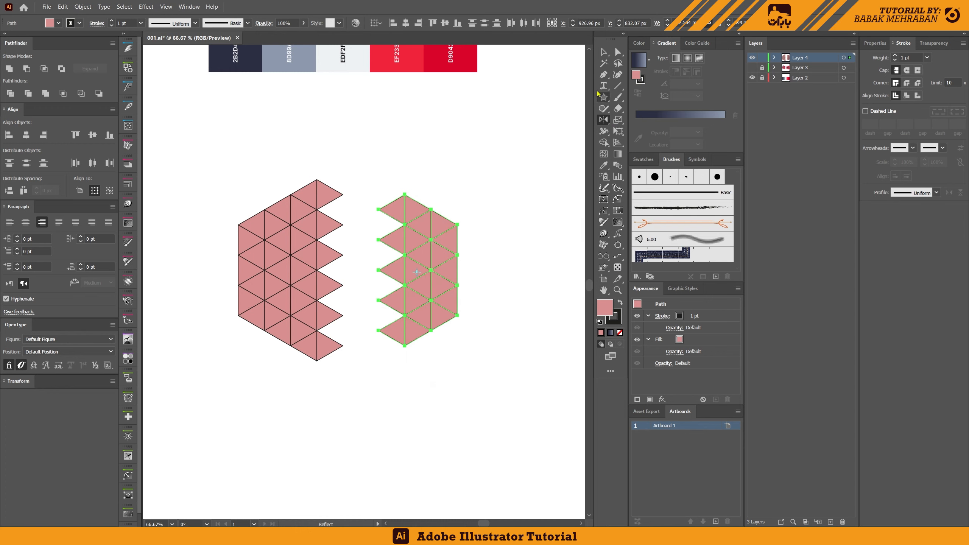
Move the mirrored piece left until its teeth interlock with the left half and complete the hexagon.
{"action": "left_click", "coordinate": [603, 51]}
{"action": "left_click_drag", "start_coordinate": [413, 270], "coordinate": [349, 269]}
{"action": "scroll", "coordinate": [410, 364], "scroll_direction": "left", "scroll_amount": 2}
{"action": "scroll", "coordinate": [411, 363], "scroll_direction": "down", "scroll_amount": 1}
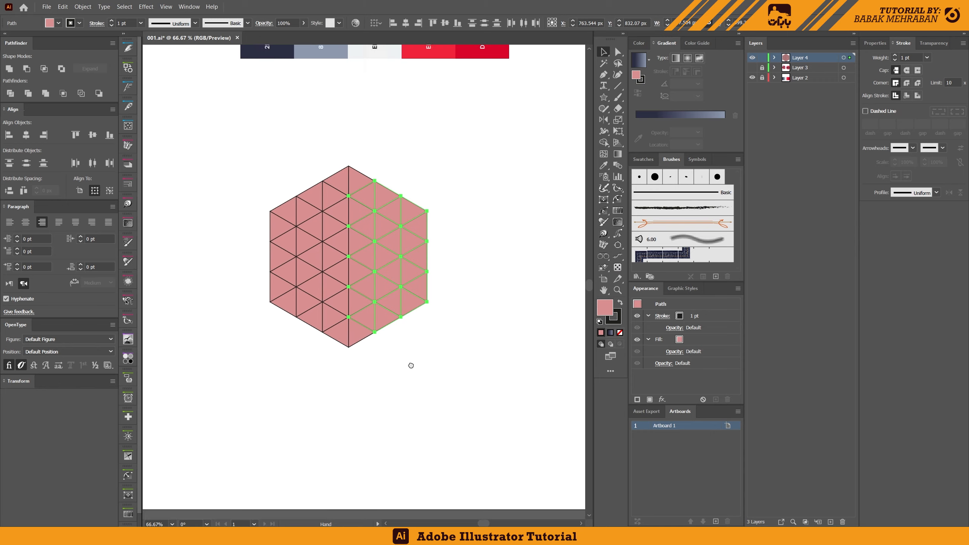
Select the entire hexagon, enlarge it proportionally and reposition it below the colour palette.
{"action": "left_click_drag", "start_coordinate": [522, 370], "coordinate": [248, 291]}
{"action": "left_click_drag", "start_coordinate": [250, 122], "coordinate": [250, 121]}
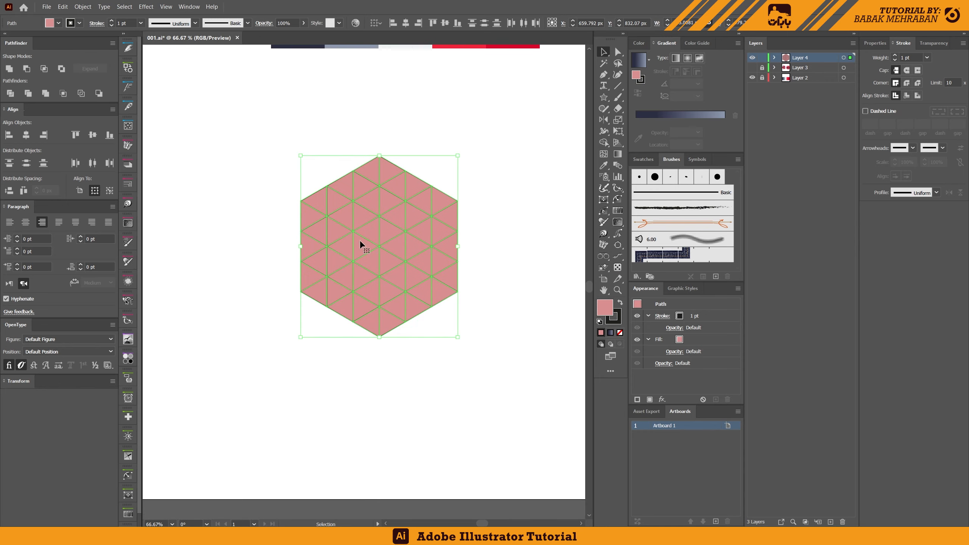
{"action": "scroll", "coordinate": [360, 239], "scroll_direction": "down", "scroll_amount": 1}
{"action": "left_click_drag", "start_coordinate": [377, 316], "coordinate": [374, 349]}
{"action": "left_click_drag", "start_coordinate": [371, 271], "coordinate": [386, 250]}
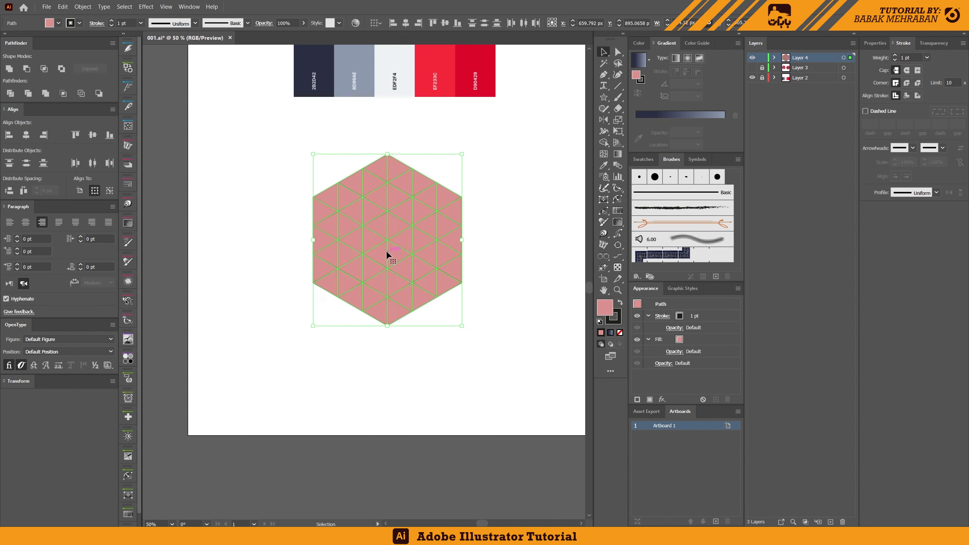
{"action": "scroll", "coordinate": [386, 251], "scroll_direction": "up", "scroll_amount": 1}
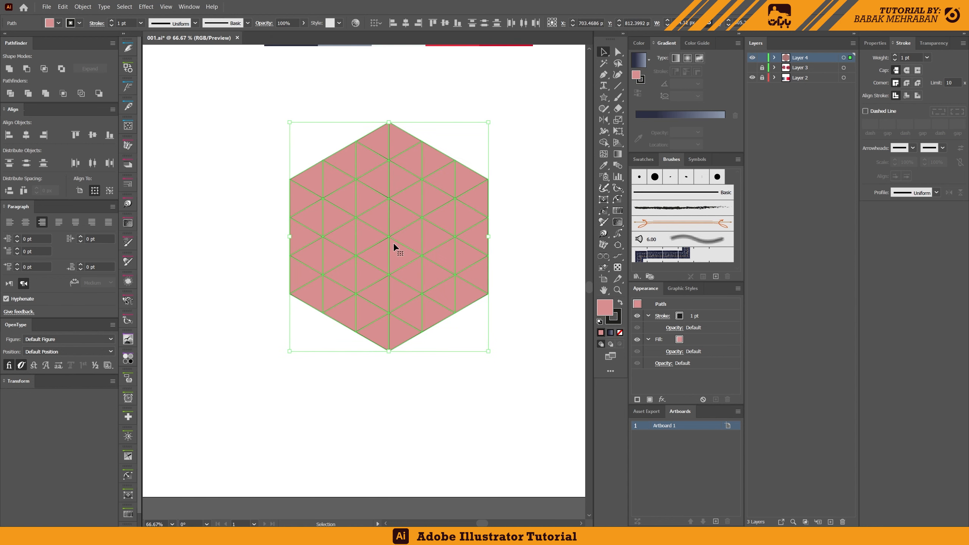
With the Shape Builder, merge the band along the hexagon's upper-right edge and its branch toward the lower left into one T-shaped top face.
{"action": "left_click", "coordinate": [602, 142]}
{"action": "left_click", "coordinate": [605, 144]}
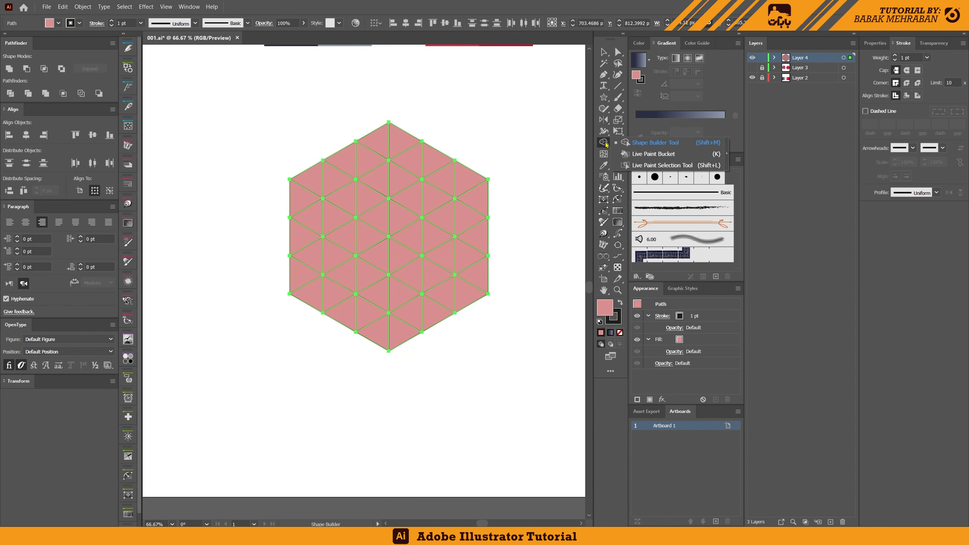
{"action": "left_click", "coordinate": [625, 143]}
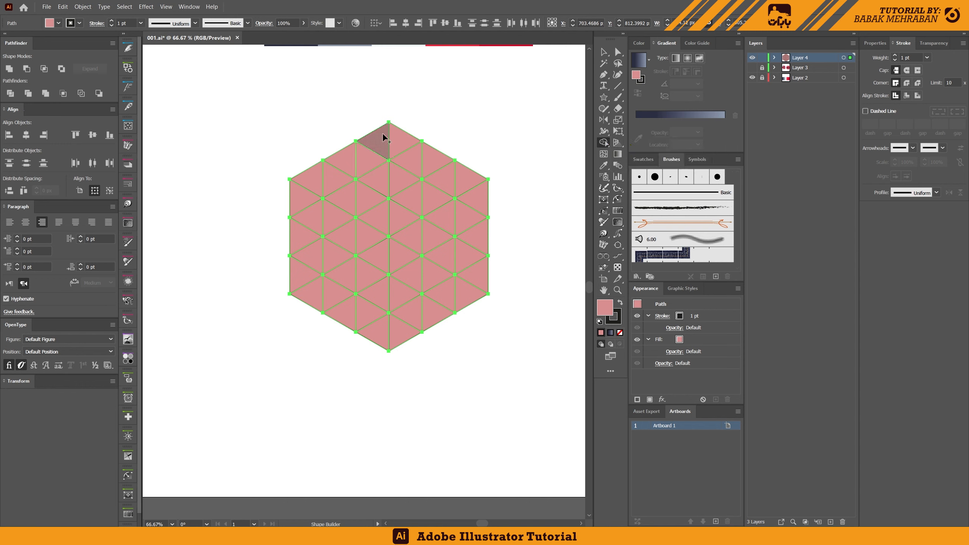
{"action": "left_click_drag", "start_coordinate": [384, 138], "coordinate": [463, 190]}
{"action": "left_click_drag", "start_coordinate": [407, 174], "coordinate": [355, 206]}
{"action": "left_click_drag", "start_coordinate": [364, 204], "coordinate": [365, 206]}
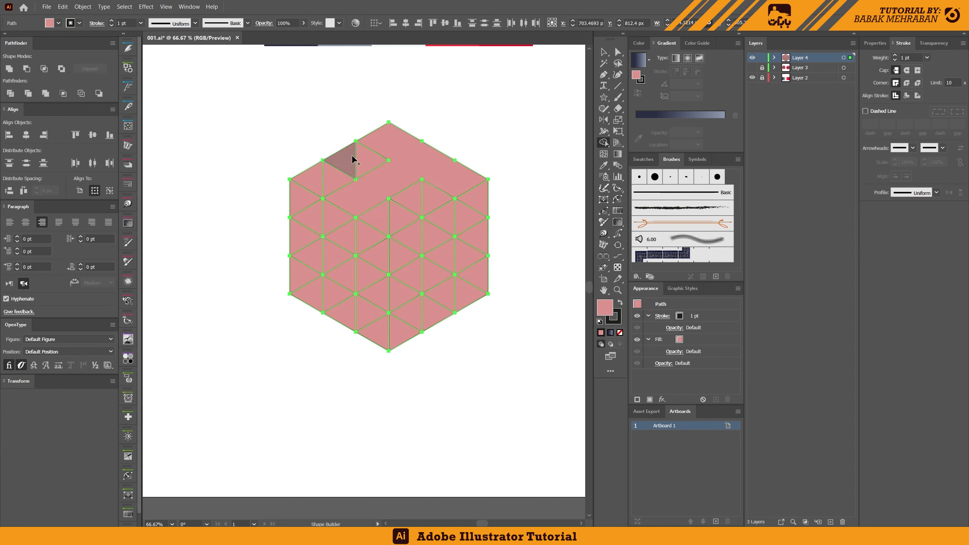
Remove the notch triangle on the upper-left edge and merge the top triangles on either side of the T's branch into parallelograms.
{"action": "left_click", "coordinate": [345, 162], "text": "alt"}
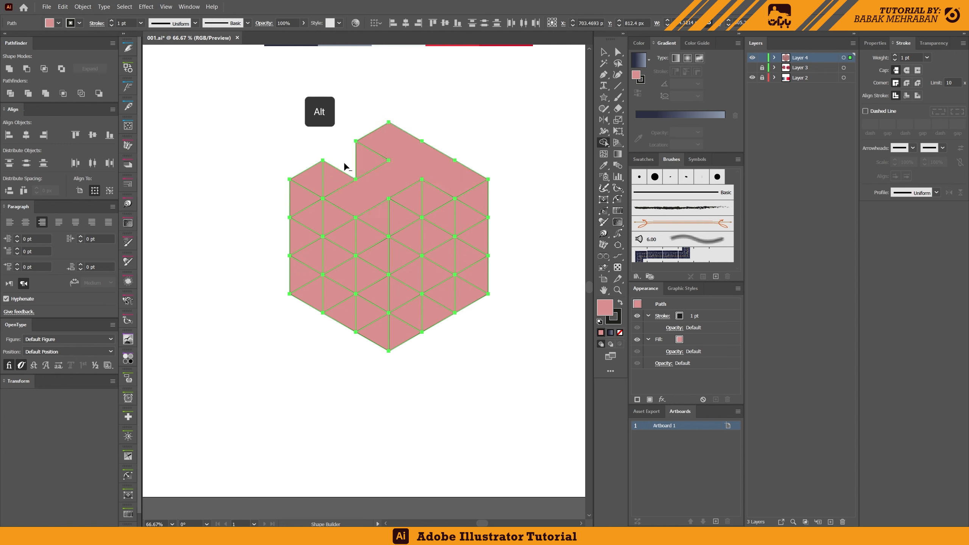
{"action": "left_click_drag", "start_coordinate": [336, 179], "coordinate": [315, 178]}
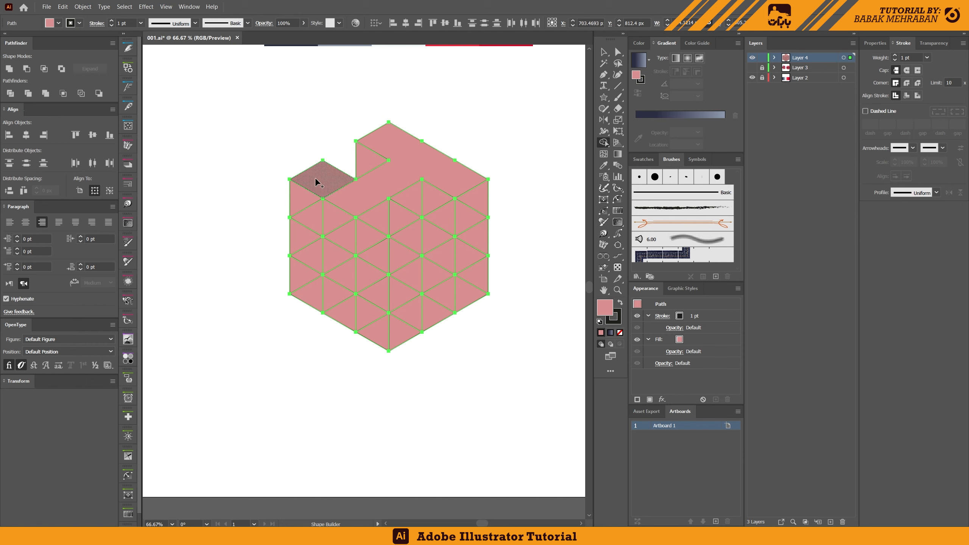
{"action": "left_click_drag", "start_coordinate": [434, 199], "coordinate": [384, 220]}
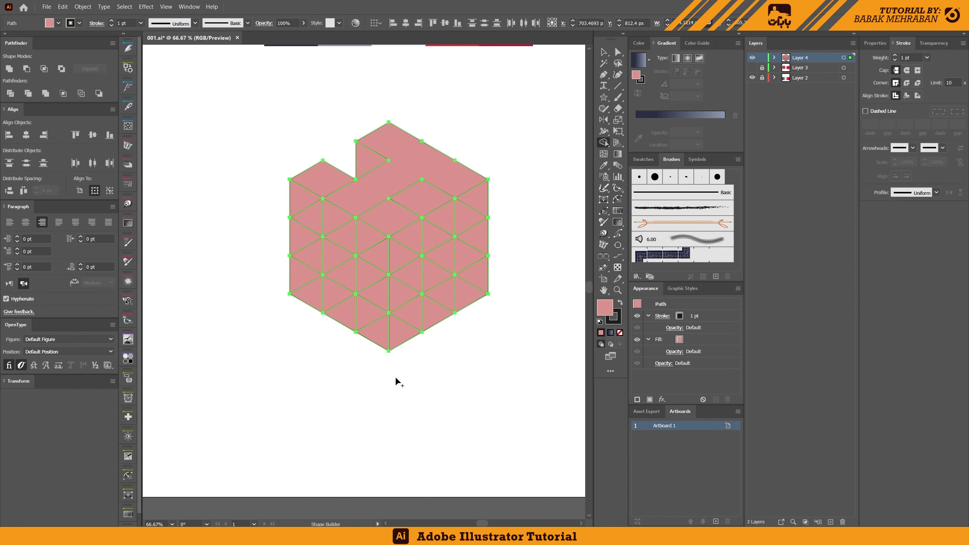
{"action": "key", "text": "space"}
{"action": "left_click_drag", "start_coordinate": [386, 264], "coordinate": [338, 229]}
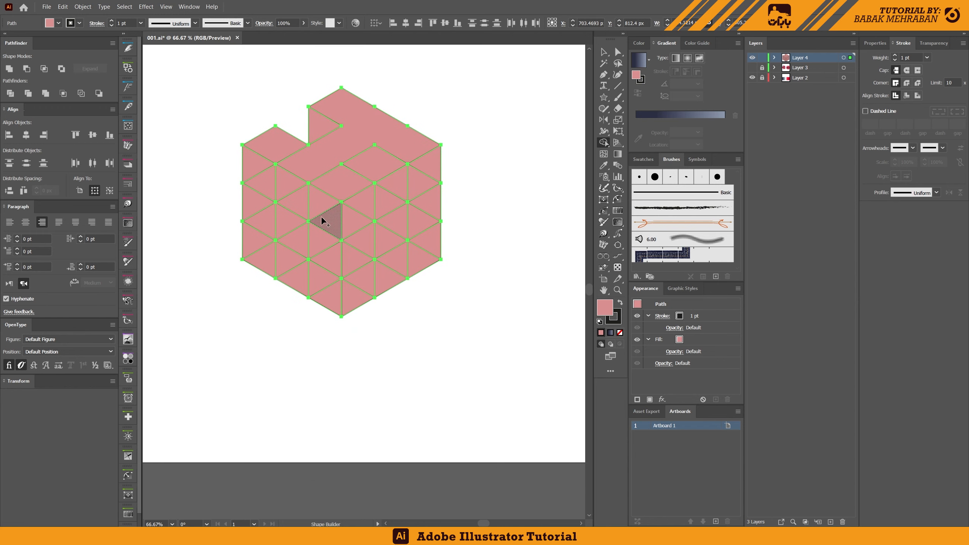
Merge the hexagon's left band and its branch toward the centre into a T-shaped left face, and remove the notch triangle below it.
{"action": "left_click_drag", "start_coordinate": [260, 168], "coordinate": [264, 256]}
{"action": "left_click_drag", "start_coordinate": [259, 214], "coordinate": [332, 255]}
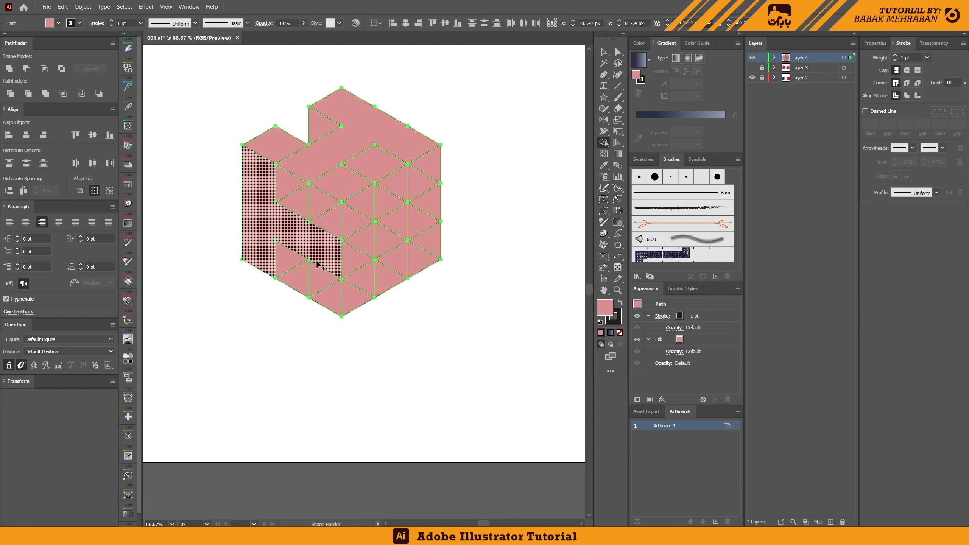
{"action": "left_click", "coordinate": [301, 278], "text": "alt"}
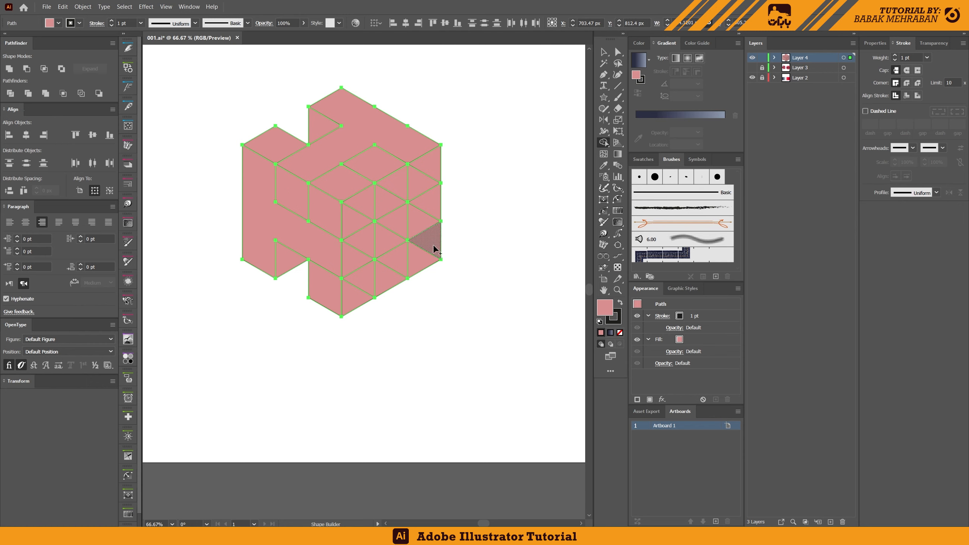
Merge the lower-right band and its upward branch into a T-shaped right face, remove the right notch triangle and merge the leftover central triangles.
{"action": "mouse_move", "coordinate": [434, 248]}
{"action": "left_mouse_down"}
{"action": "mouse_move", "coordinate": [384, 264]}
{"action": "mouse_move", "coordinate": [355, 291]}
{"action": "left_mouse_up"}
{"action": "left_click_drag", "start_coordinate": [395, 264], "coordinate": [394, 189]}
{"action": "key", "text": "alt"}
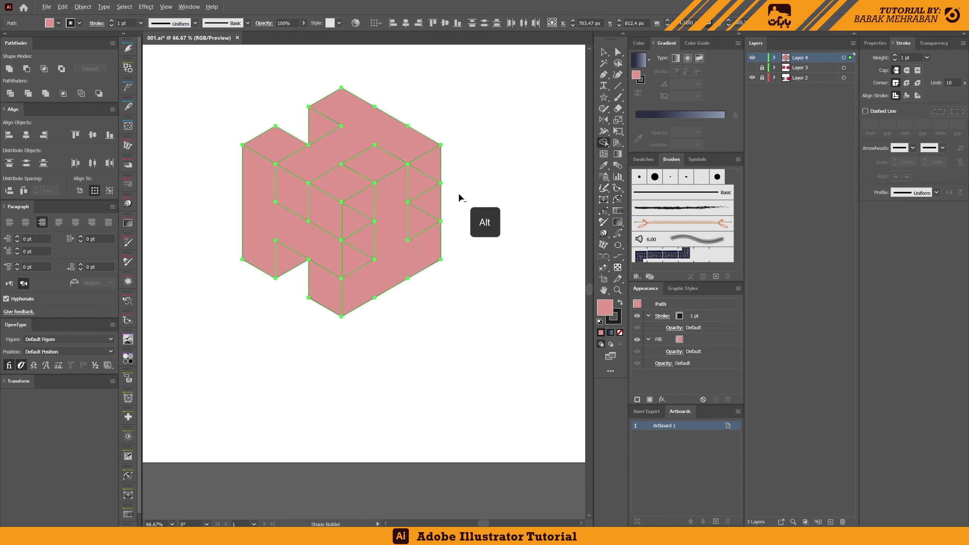
{"action": "left_click", "coordinate": [433, 201], "text": "alt"}
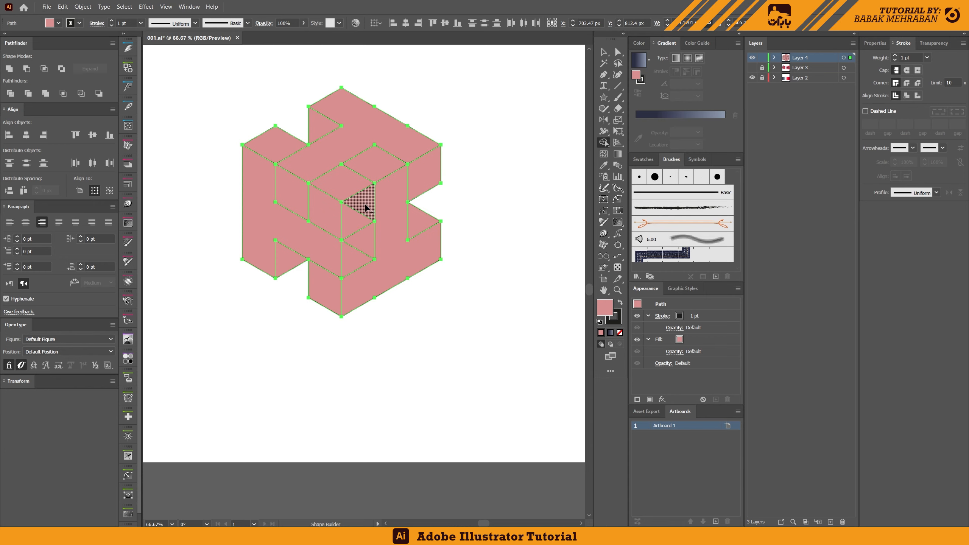
{"action": "mouse_move", "coordinate": [360, 254]}
{"action": "left_mouse_down"}
{"action": "mouse_move", "coordinate": [358, 244]}
{"action": "mouse_move", "coordinate": [353, 266]}
{"action": "left_mouse_up"}
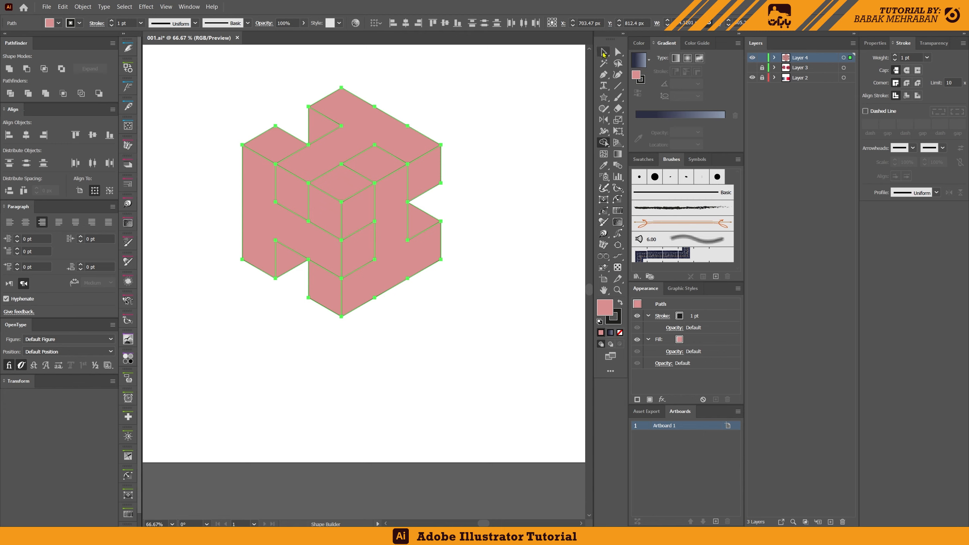
{"action": "left_click", "coordinate": [604, 51]}
{"action": "left_click", "coordinate": [477, 227]}
Reposition the finished cube figure beneath the colour palette and place a duplicate beside it on the right at the same height.
{"action": "scroll", "coordinate": [407, 304], "scroll_direction": "down", "scroll_amount": 1}
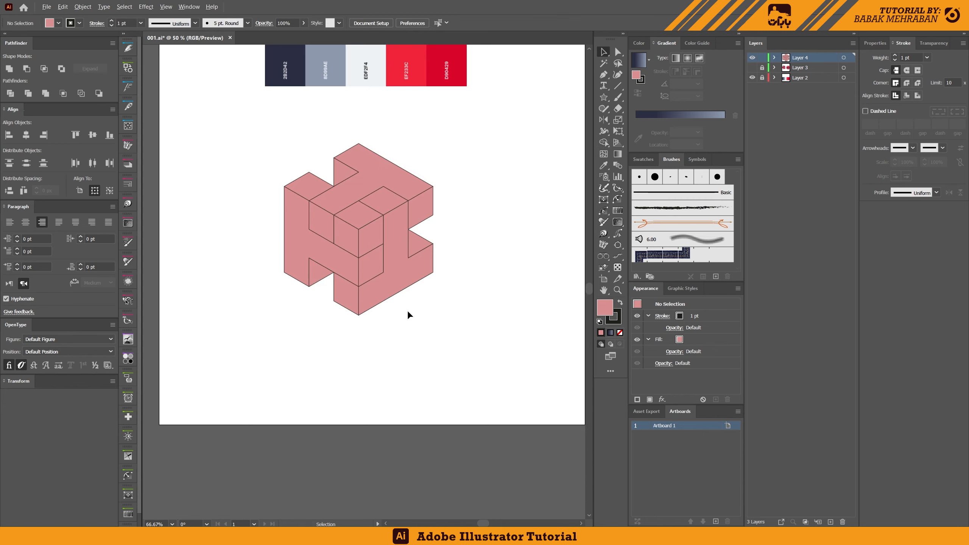
{"action": "left_click_drag", "start_coordinate": [356, 255], "coordinate": [363, 297]}
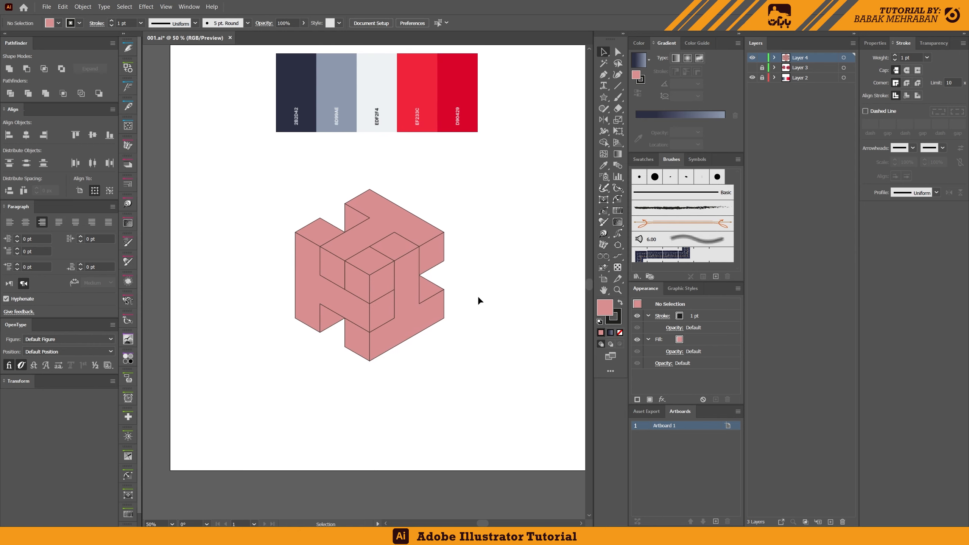
{"action": "left_click_drag", "start_coordinate": [472, 173], "coordinate": [257, 371]}
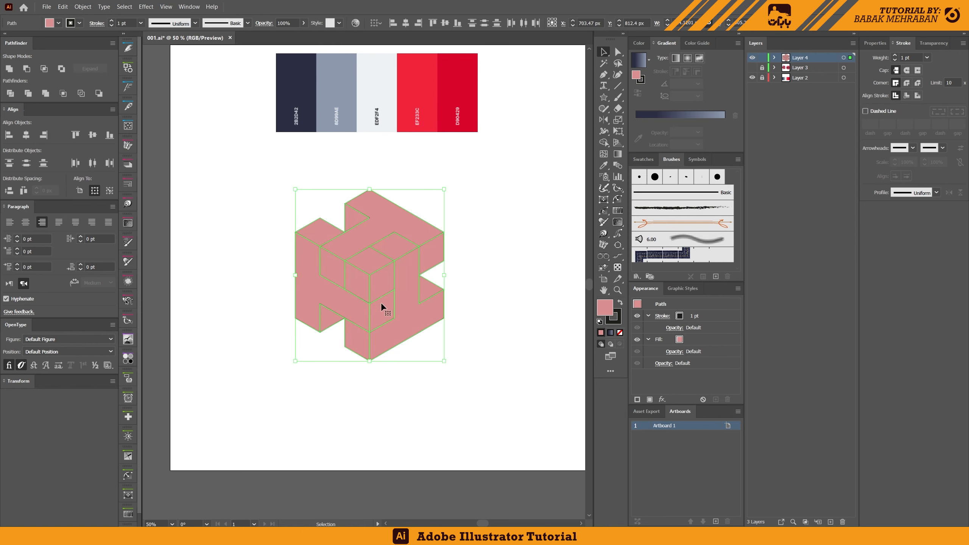
{"action": "left_click_drag", "start_coordinate": [386, 284], "coordinate": [506, 271]}
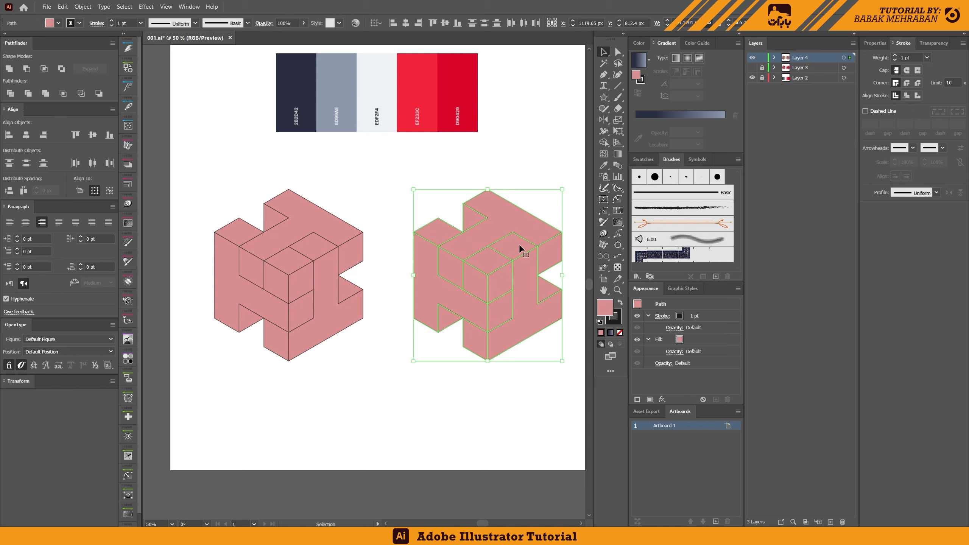
With the Shape Builder, merge the duplicate's central faces into one shape and join each remaining side face to its neighbouring T-shaped face.
{"action": "left_click", "coordinate": [603, 142]}
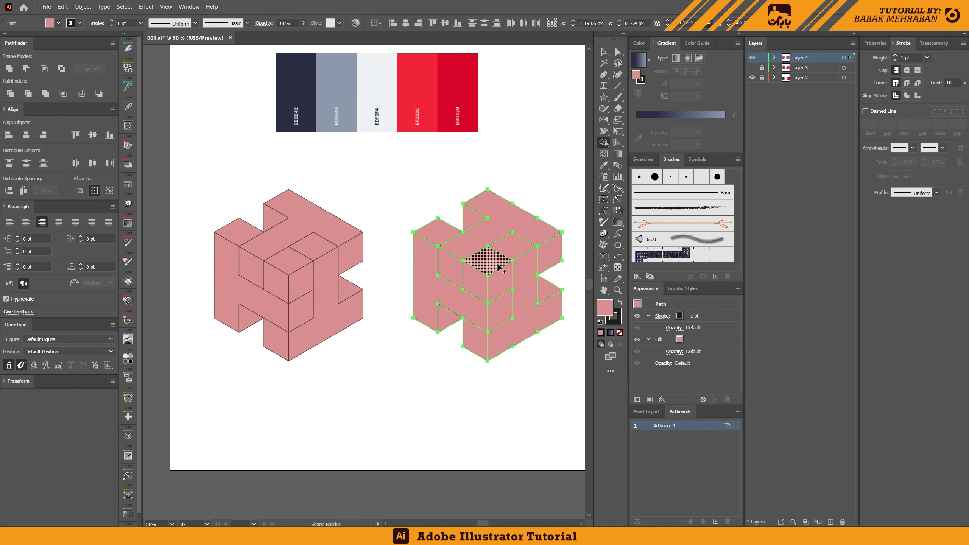
{"action": "mouse_move", "coordinate": [515, 248]}
{"action": "left_mouse_down"}
{"action": "mouse_move", "coordinate": [470, 274]}
{"action": "mouse_move", "coordinate": [459, 270]}
{"action": "mouse_move", "coordinate": [496, 283]}
{"action": "mouse_move", "coordinate": [499, 315]}
{"action": "left_mouse_up"}
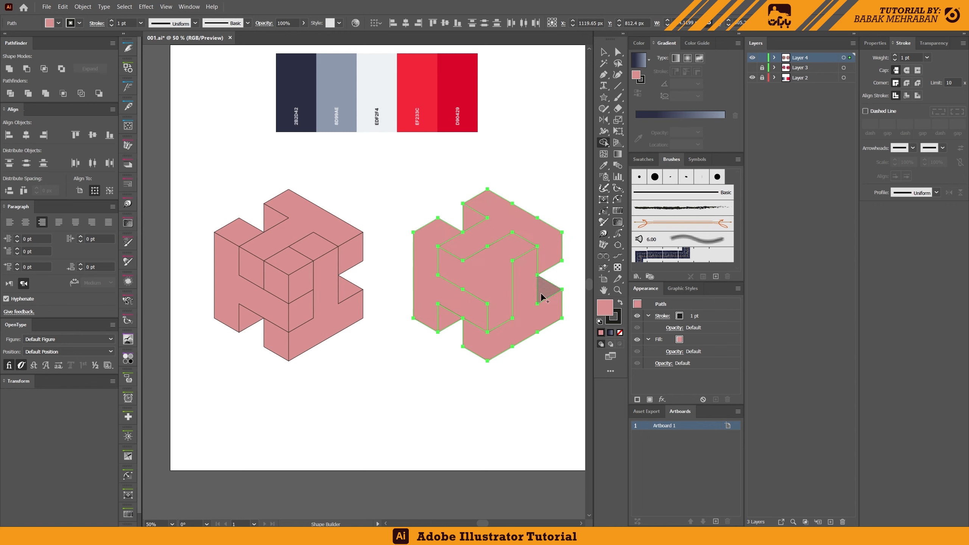
{"action": "key", "text": "space"}
{"action": "left_click_drag", "start_coordinate": [510, 371], "coordinate": [489, 370]}
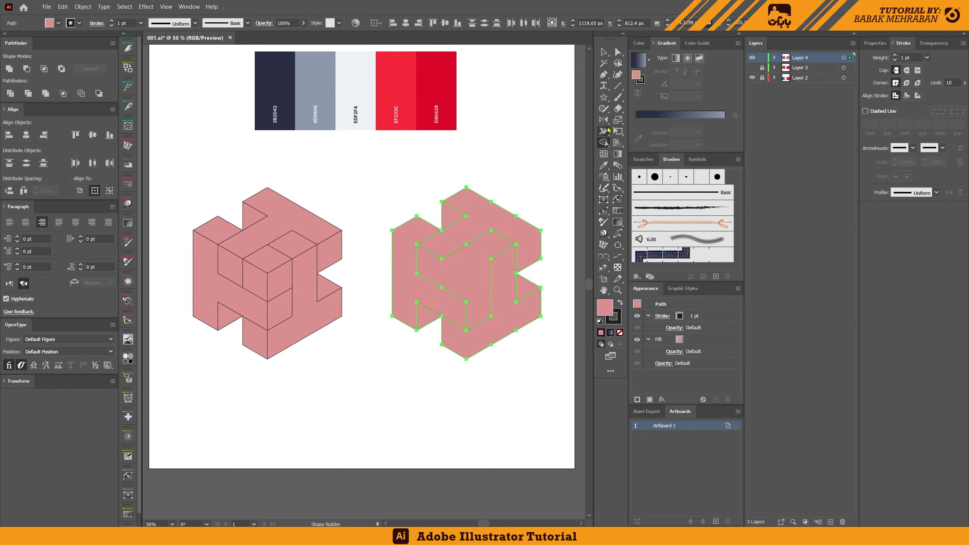
{"action": "key", "text": "v"}
{"action": "left_click", "coordinate": [505, 136]}
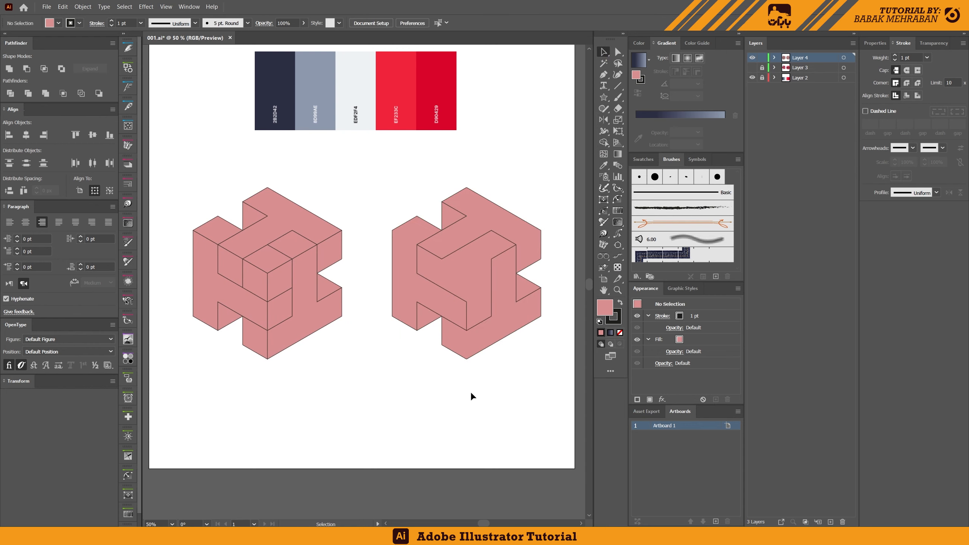
Select the three outer interlocking pieces of the right-hand cube together: upper, left and lower right.
{"action": "key", "text": "space"}
{"action": "mouse_move", "coordinate": [390, 370]}
{"action": "left_mouse_down"}
{"action": "mouse_move", "coordinate": [399, 376]}
{"action": "mouse_move", "coordinate": [379, 372]}
{"action": "left_mouse_up"}
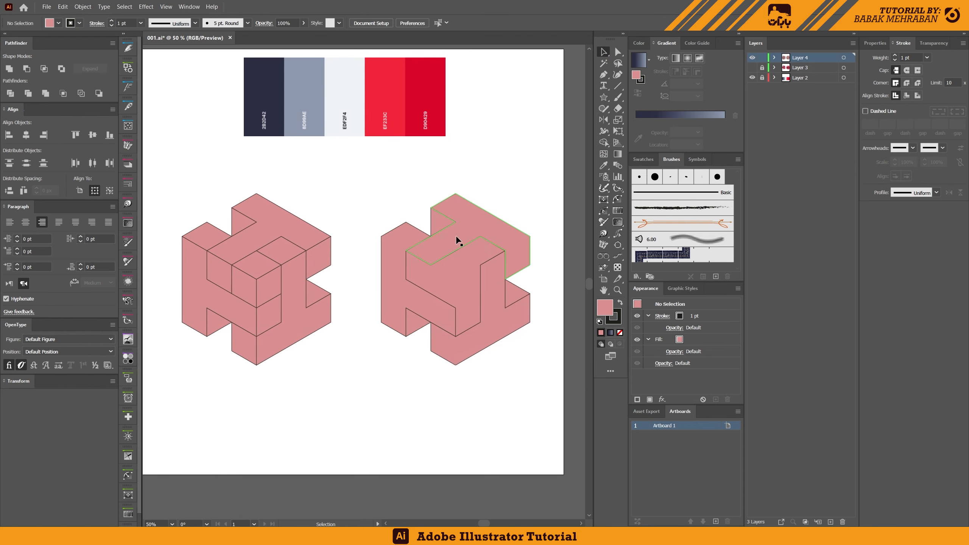
{"action": "left_click", "coordinate": [465, 226]}
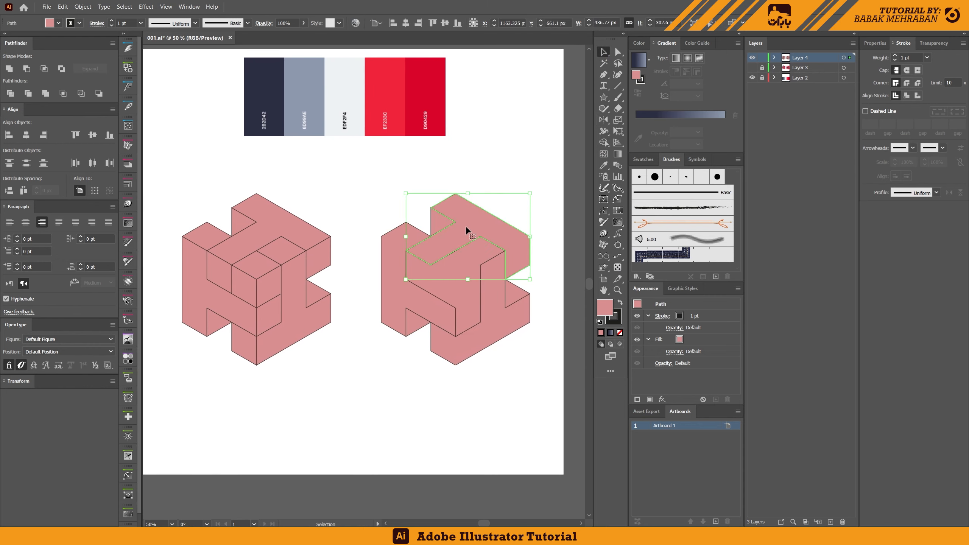
{"action": "left_click", "coordinate": [394, 255], "text": "shift"}
{"action": "left_click", "coordinate": [475, 349], "text": "shift"}
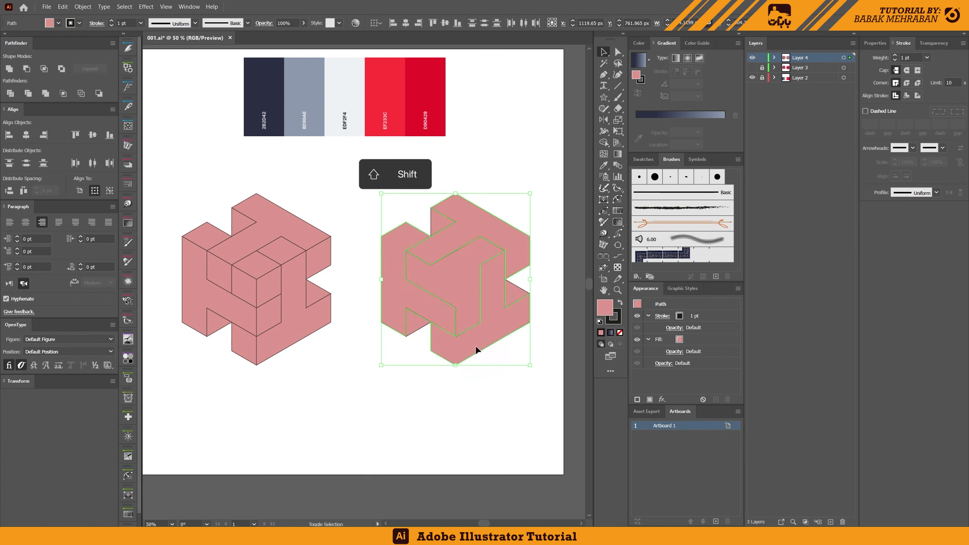